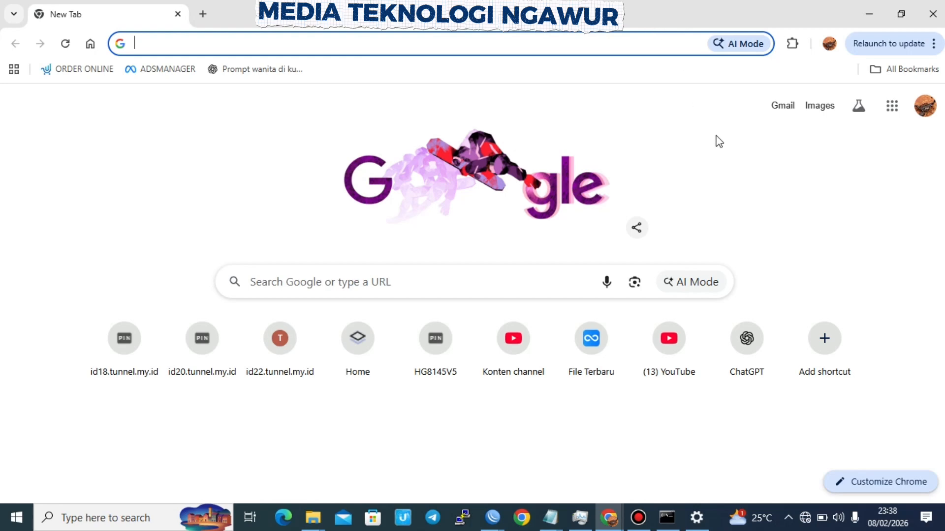
Step: Bring the untitled Notepad note to the front and select the eight-digit number on its first line
left_click(551, 519)
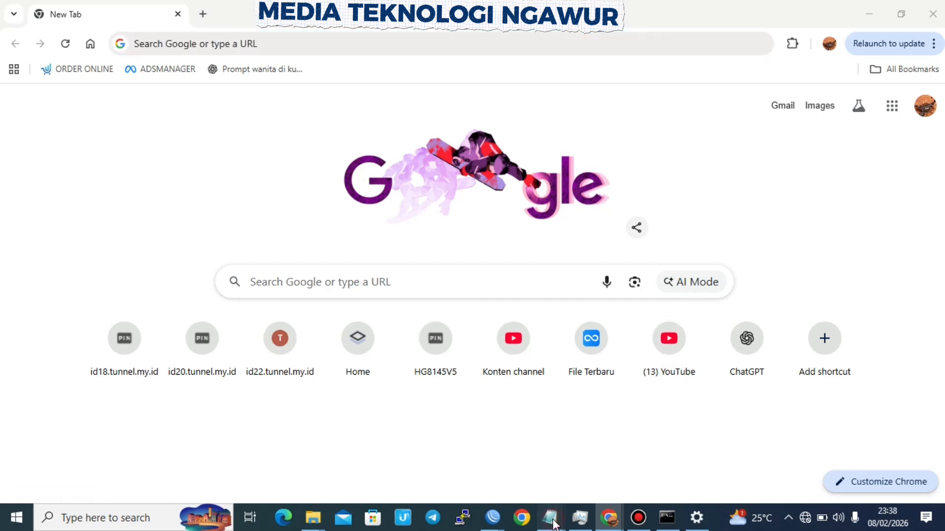
left_click(646, 492)
left_click(458, 217)
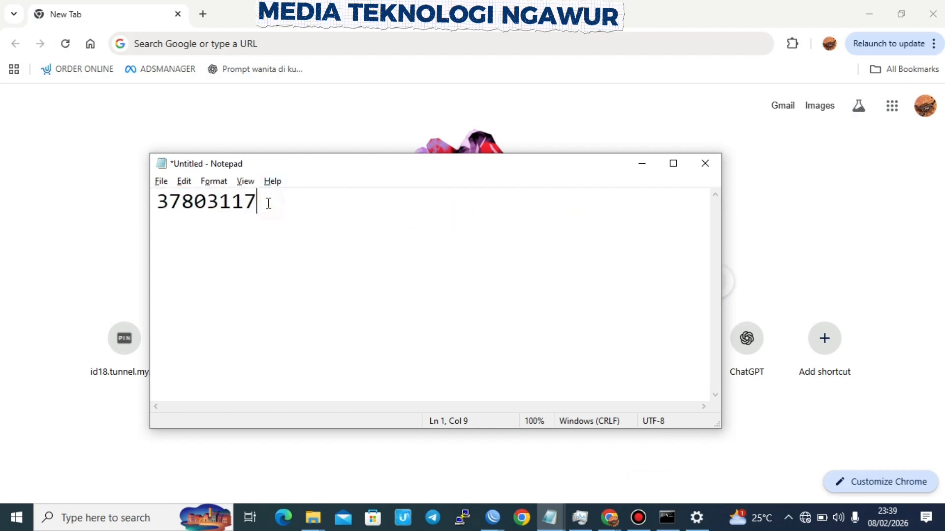
left_click_drag(268, 203, 155, 203)
left_click(258, 235)
left_click_drag(274, 202, 143, 208)
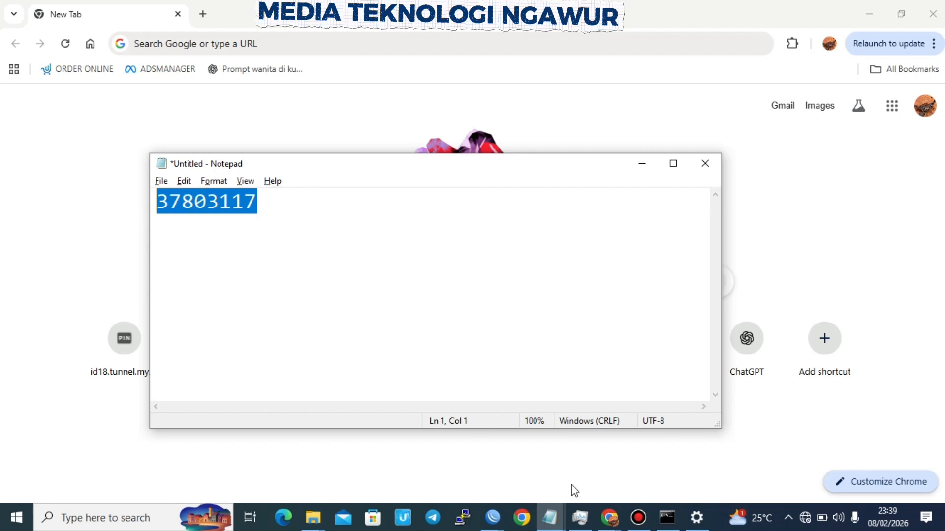
Step: Connect the PC to the TP-Link_A3C8 Wi-Fi network and return to Command Prompt
left_click(805, 520)
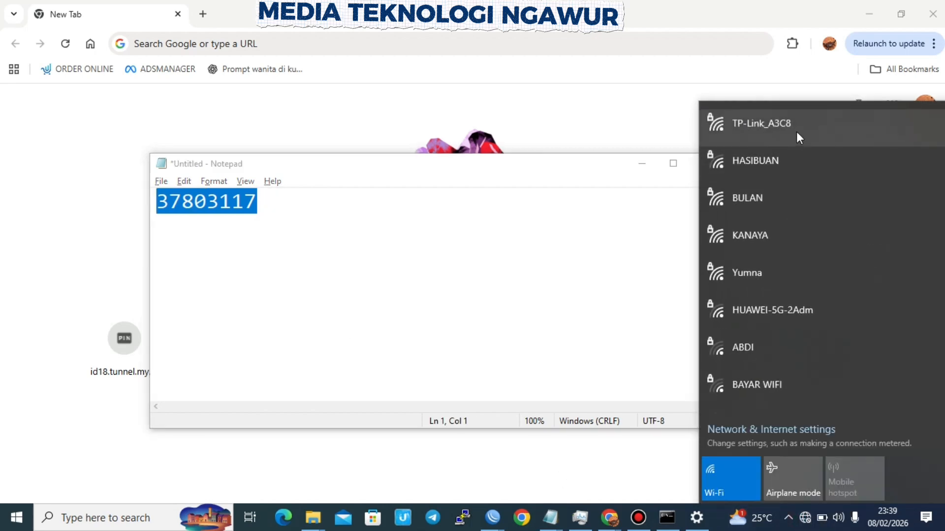
left_click(796, 131)
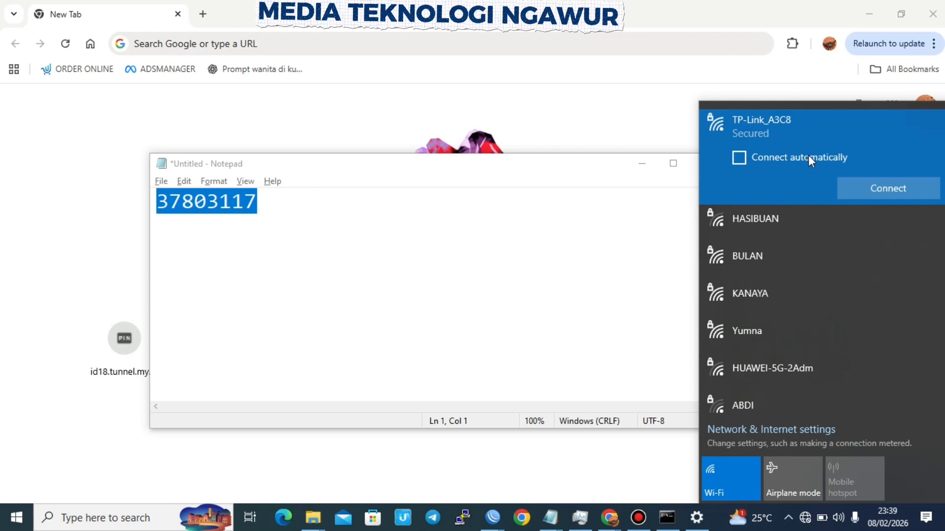
left_click(864, 188)
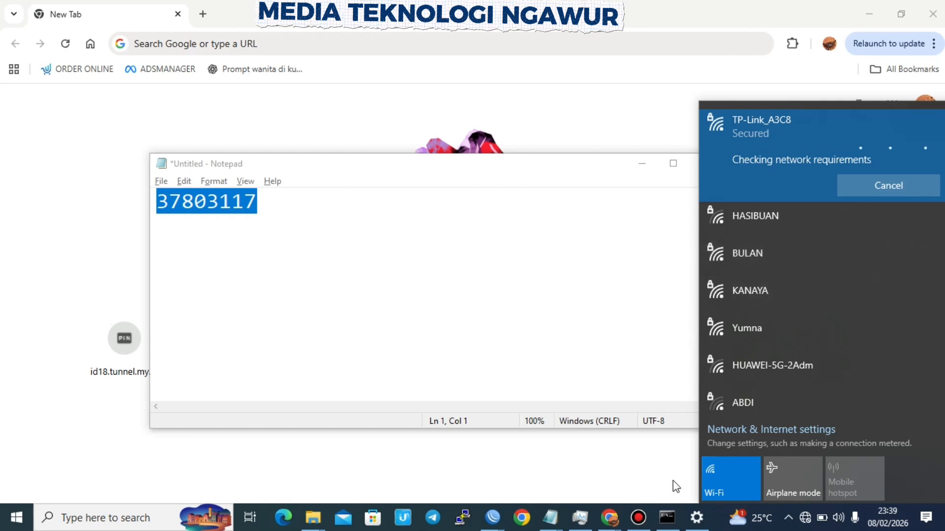
left_click(666, 518)
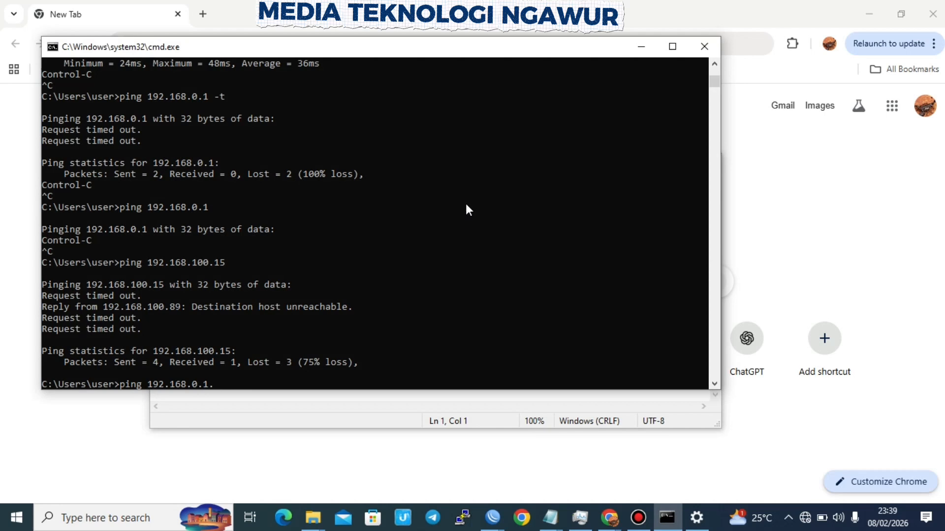
Step: Run a continuous ping to 192.168.0.1 and confirm the PC is on TP-Link_A3C8
type("t")
key("Return")
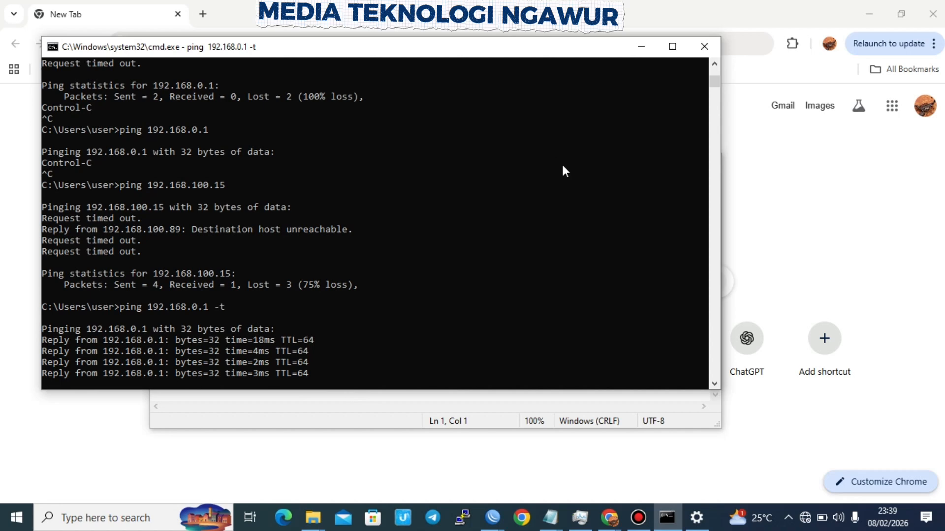
left_click(804, 522)
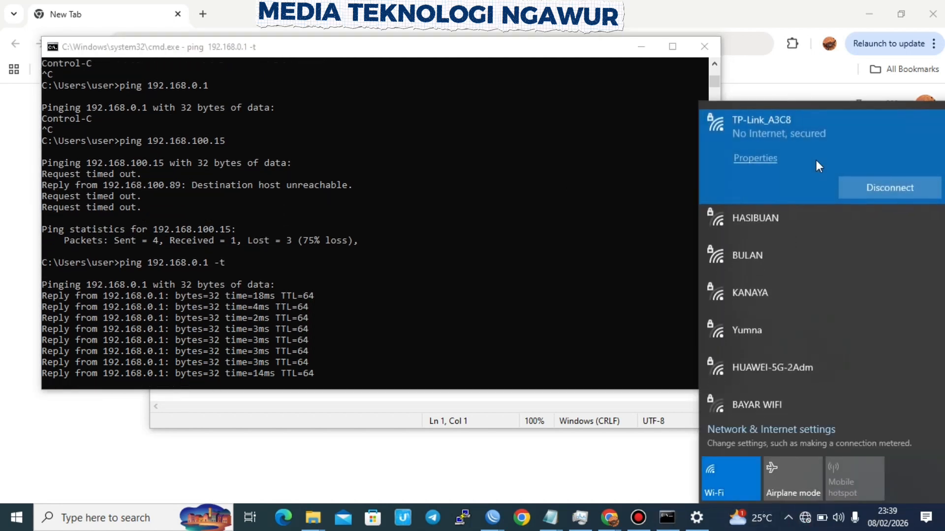
key("Escape")
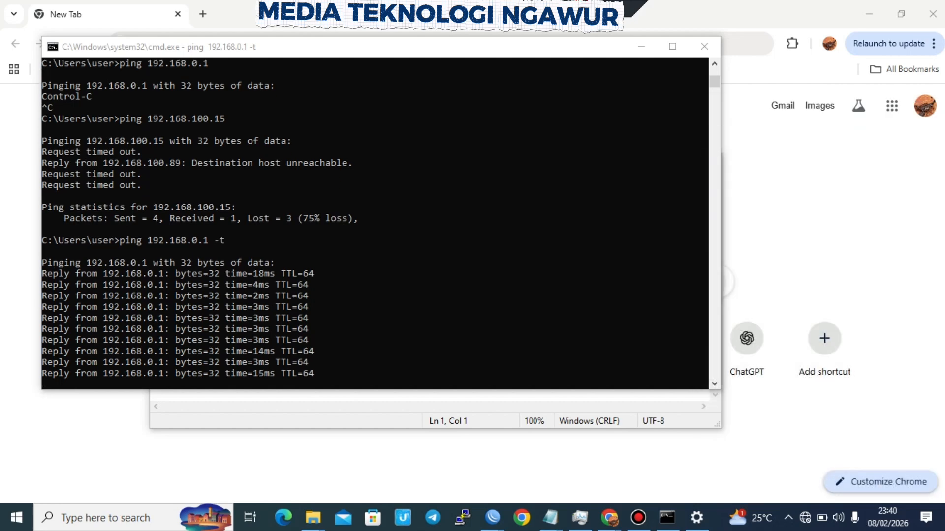
left_click(647, 21)
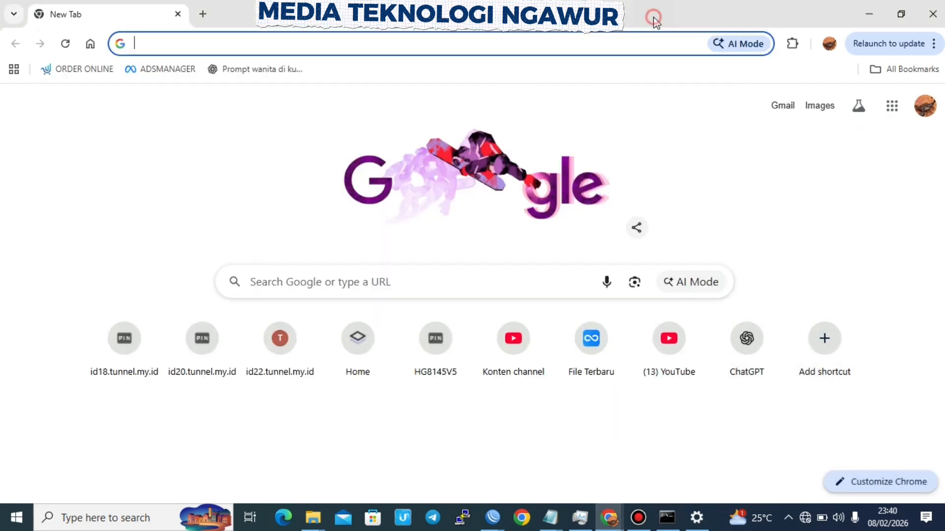
Step: Open the router's web page at 192.168.0.1 and dismiss the translation prompt
left_click(621, 47)
type("192.168.10.1")
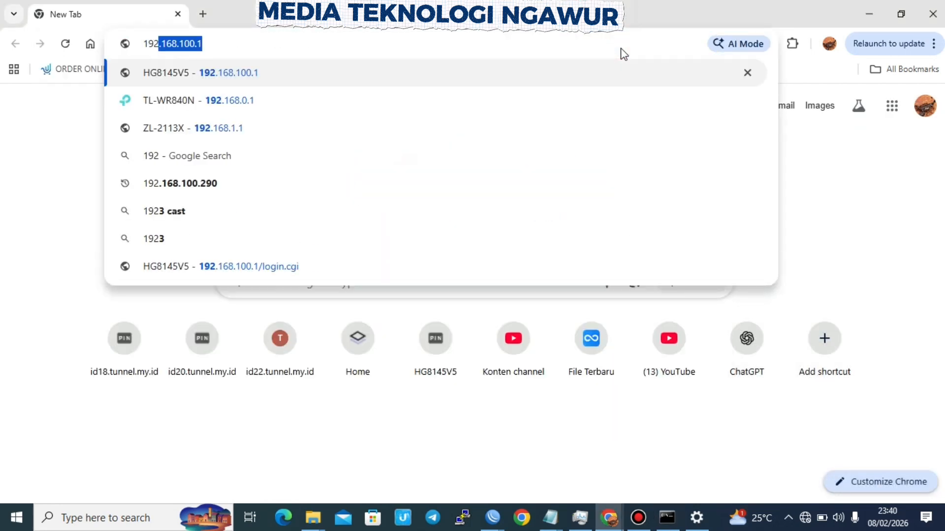
key("BackSpace")
key("BackSpace")
type("0.1")
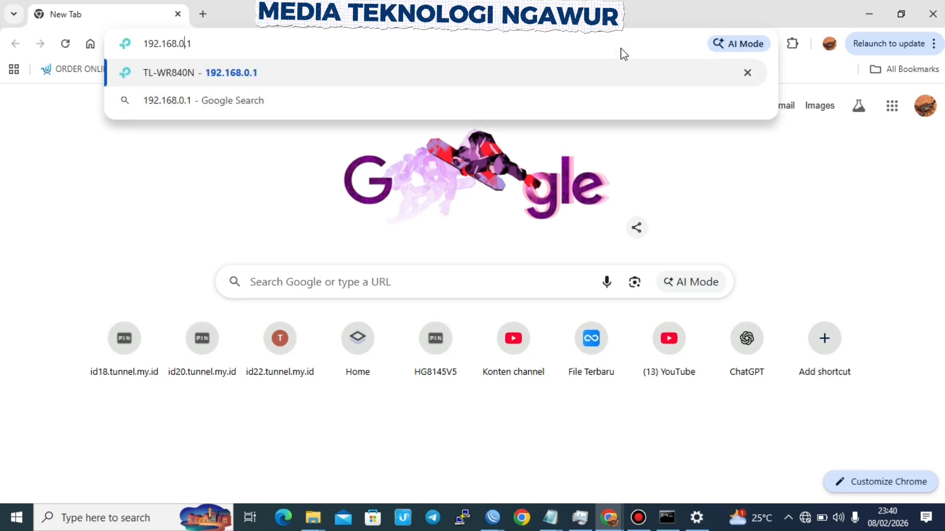
key("Return")
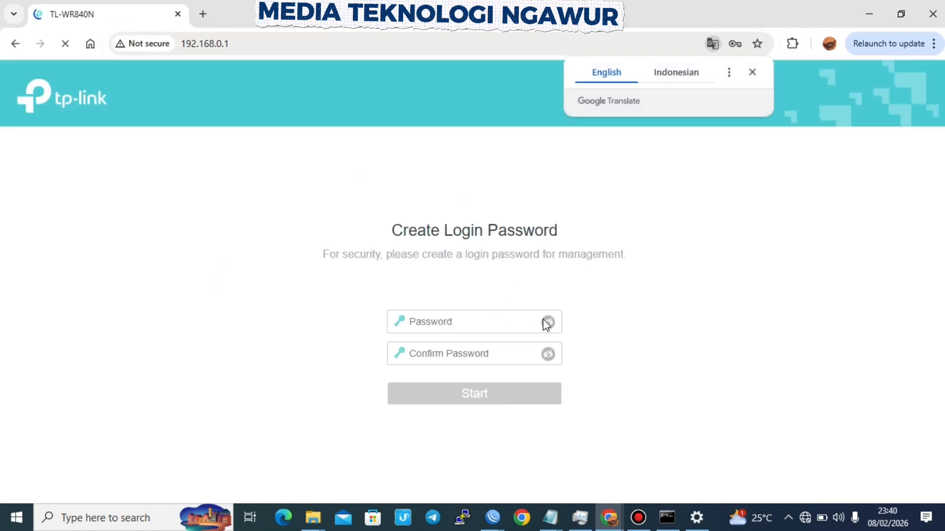
left_click(656, 305)
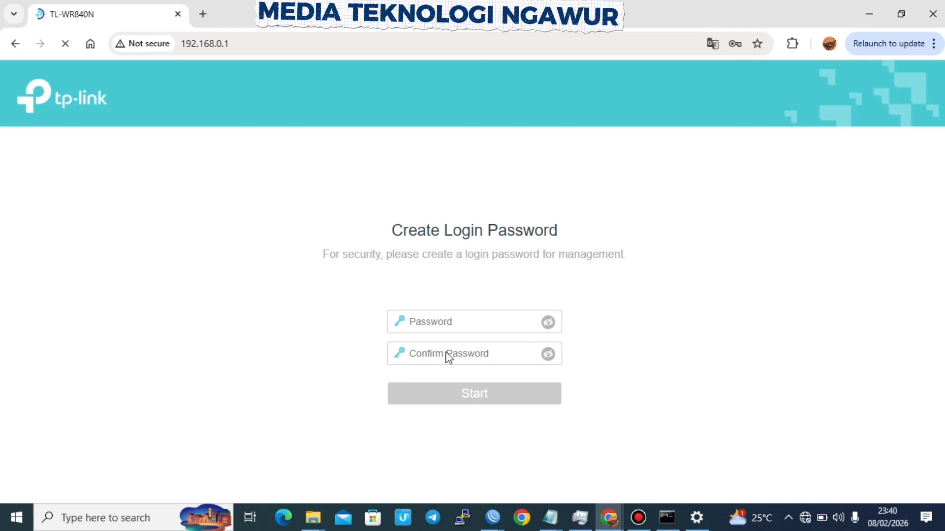
Step: Create and confirm the router's management login password, closing the Tether QR banner
left_click(454, 323)
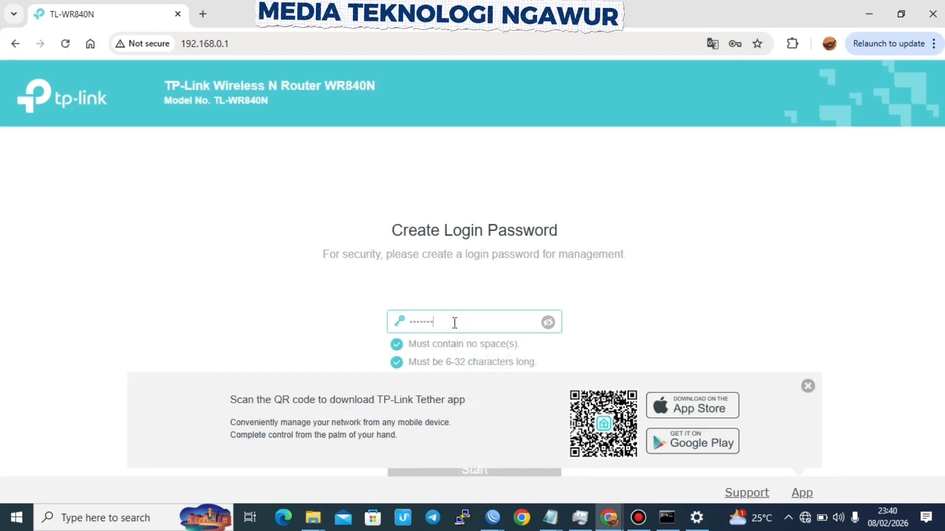
key("Tab")
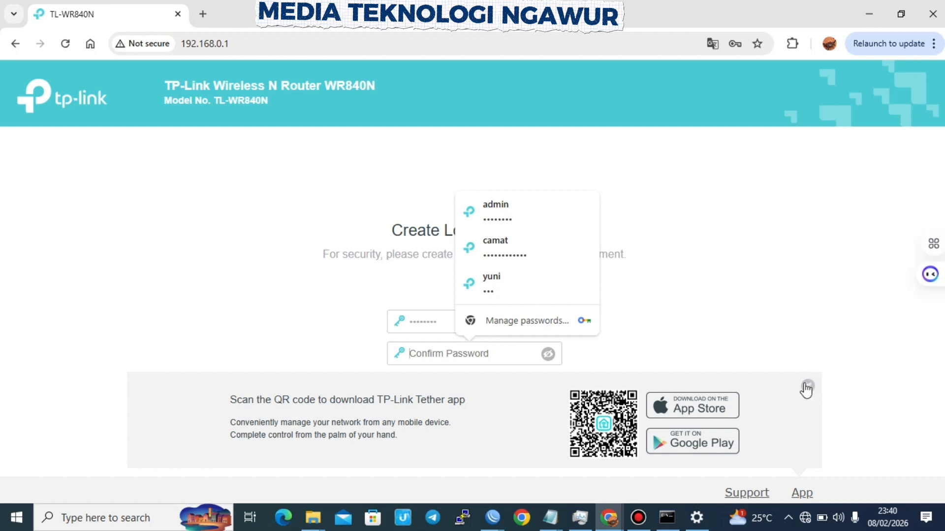
left_click(806, 387)
left_click(507, 350)
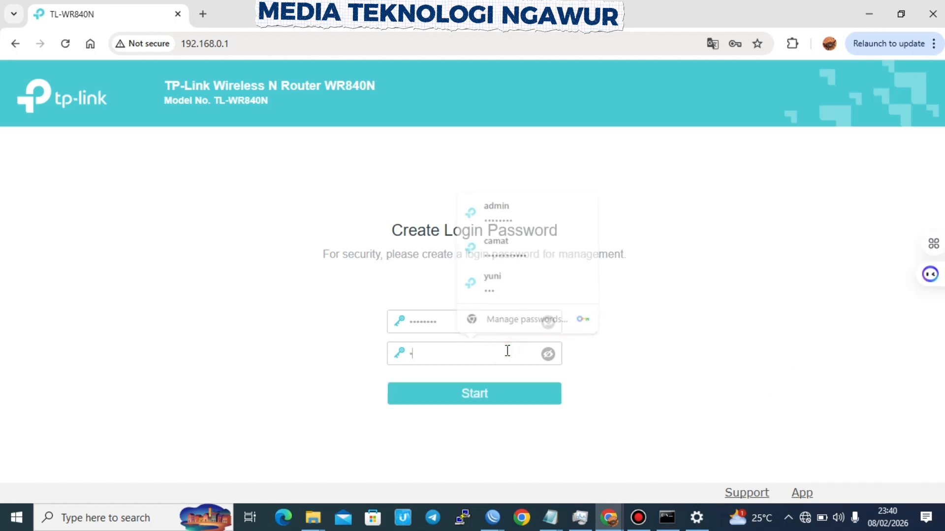
left_click(518, 392)
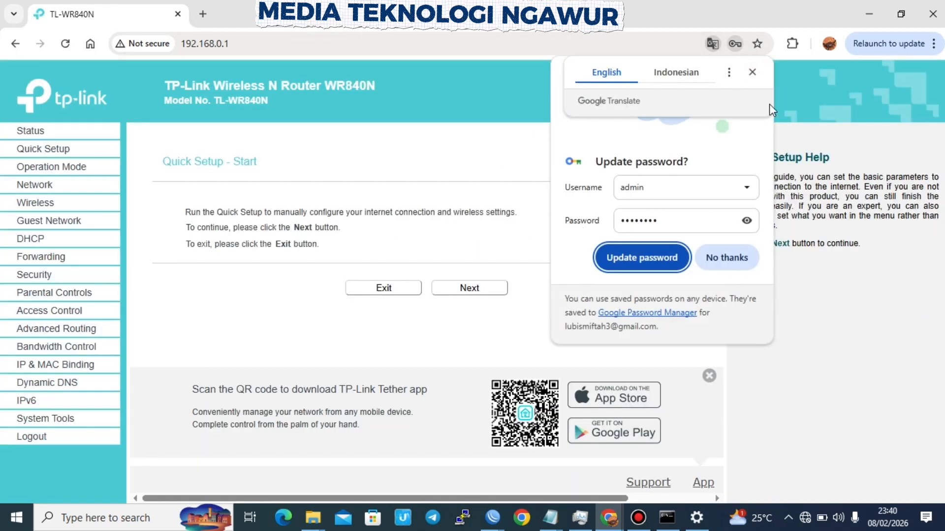
Step: Dismiss Chrome's translation and save-password prompts and start the Quick Setup wizard
left_click(752, 72)
left_click(751, 78)
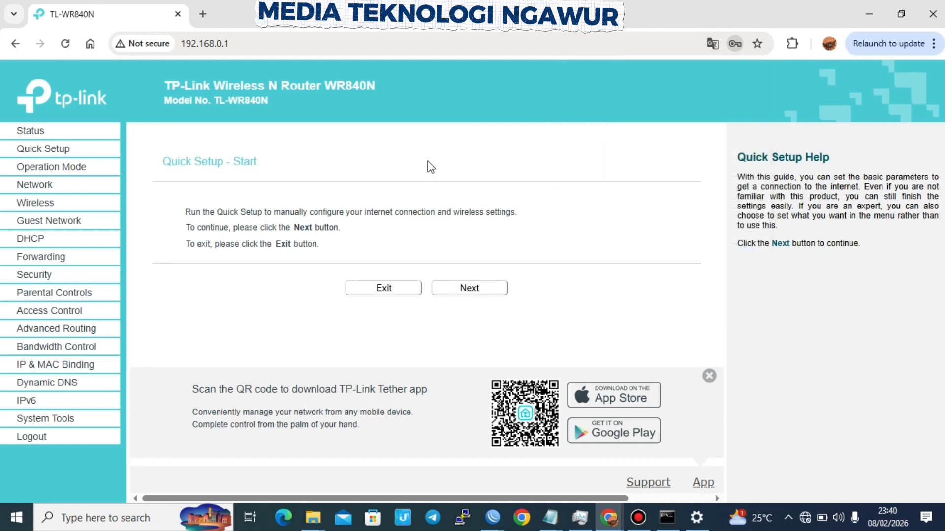
left_click(52, 148)
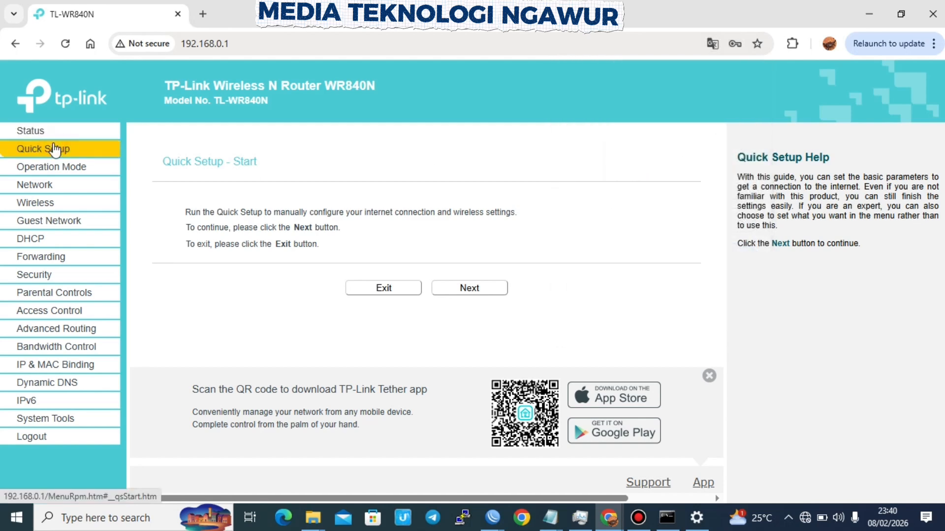
left_click(484, 291)
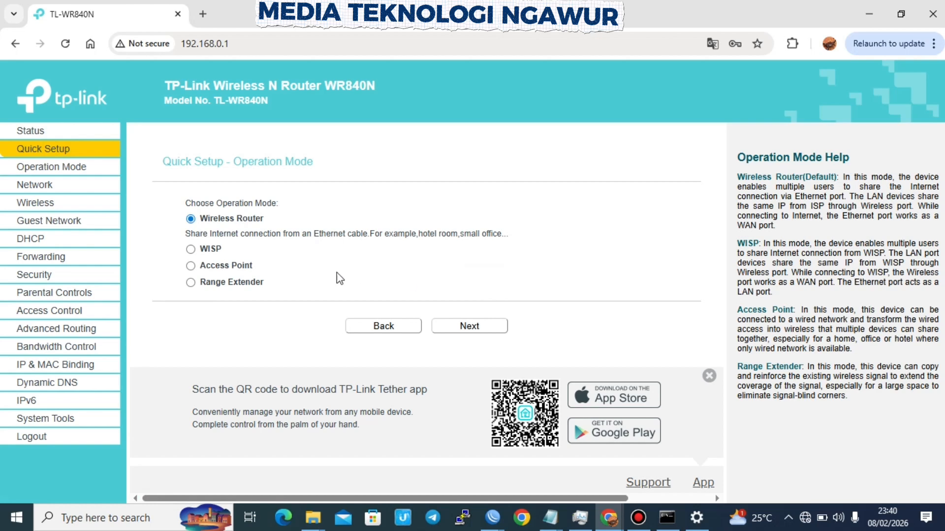
Step: Choose Range Extender as the operation mode and bring up the AP List of six networks
left_click(191, 282)
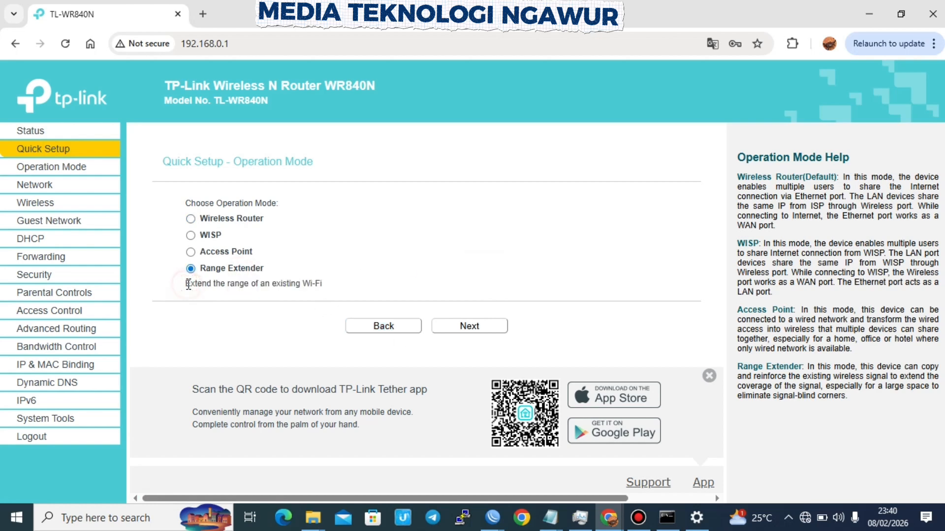
left_click(490, 327)
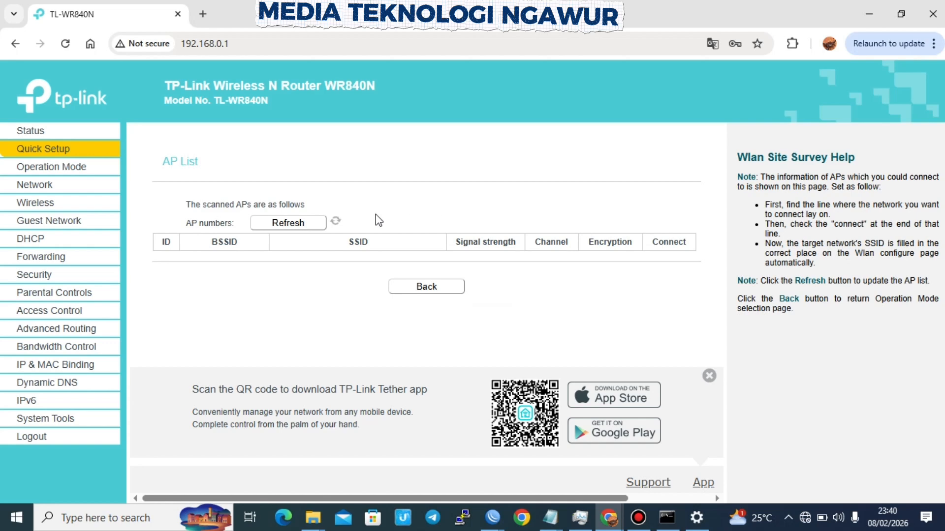
left_click(637, 166)
left_click(666, 517)
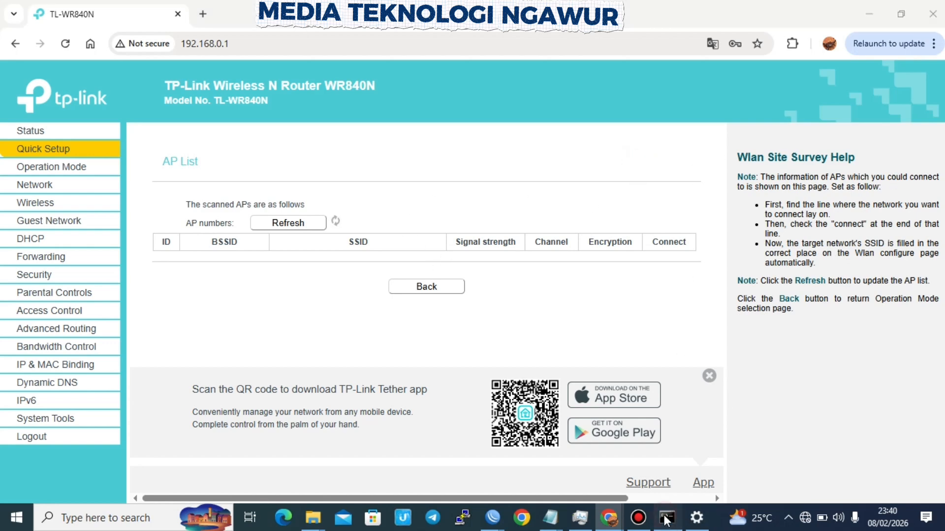
left_click_drag(810, 426, 572, 199)
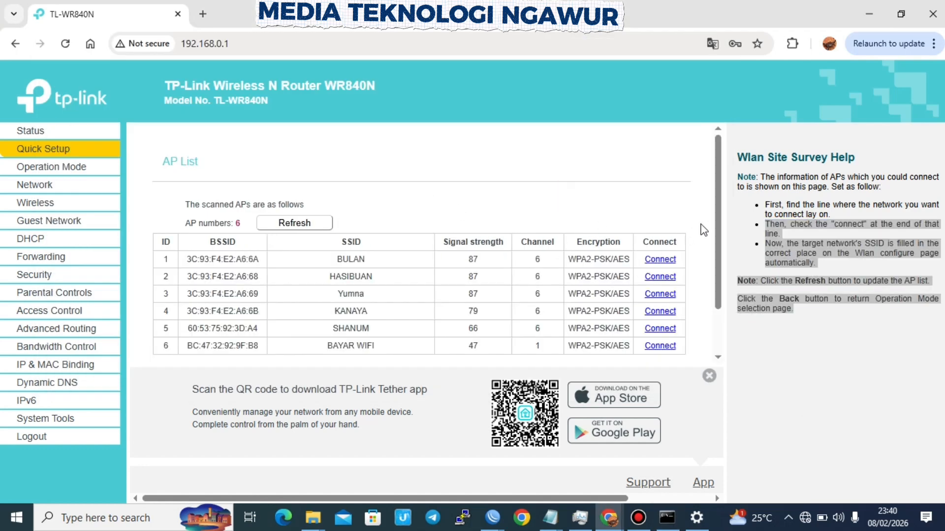
scroll(689, 226, "down", 1)
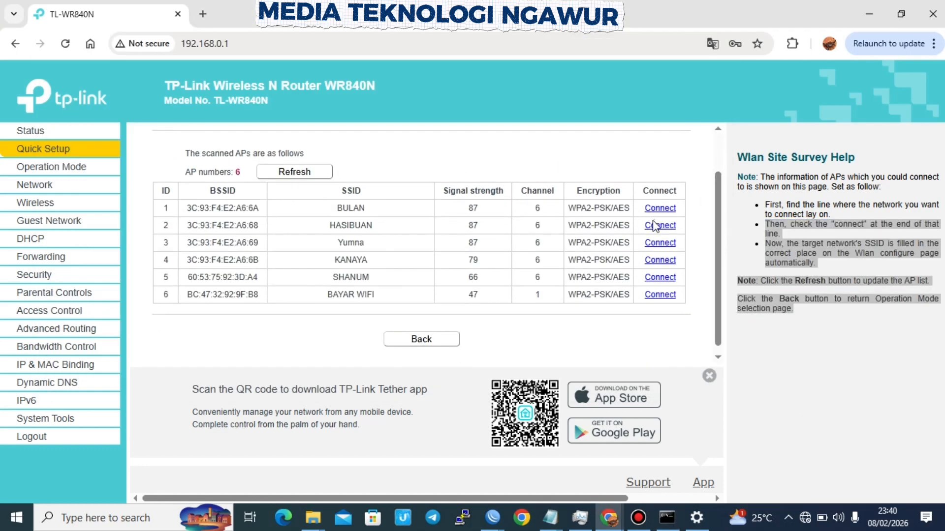
Step: Pick HASIBUAN as the root network to extend and enter its Wi-Fi password
left_click(655, 226)
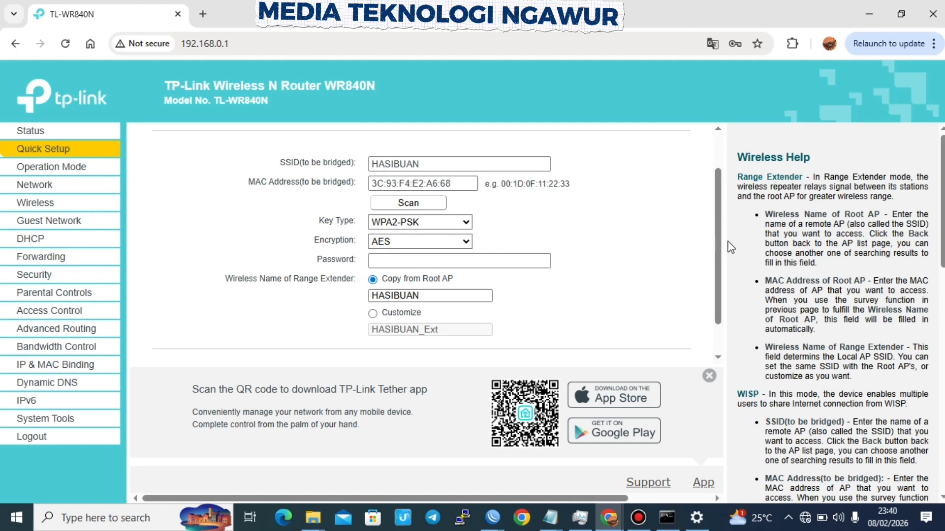
left_click(443, 258)
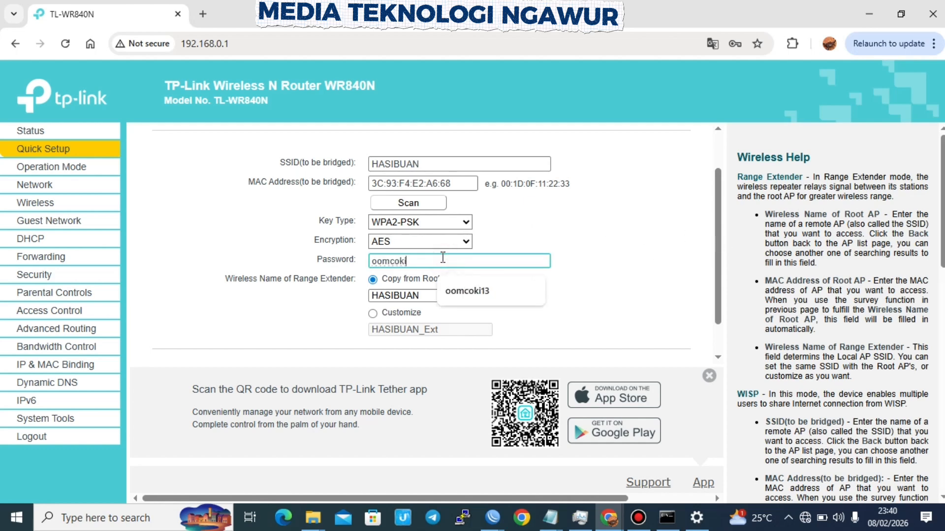
left_click_drag(466, 162, 342, 161)
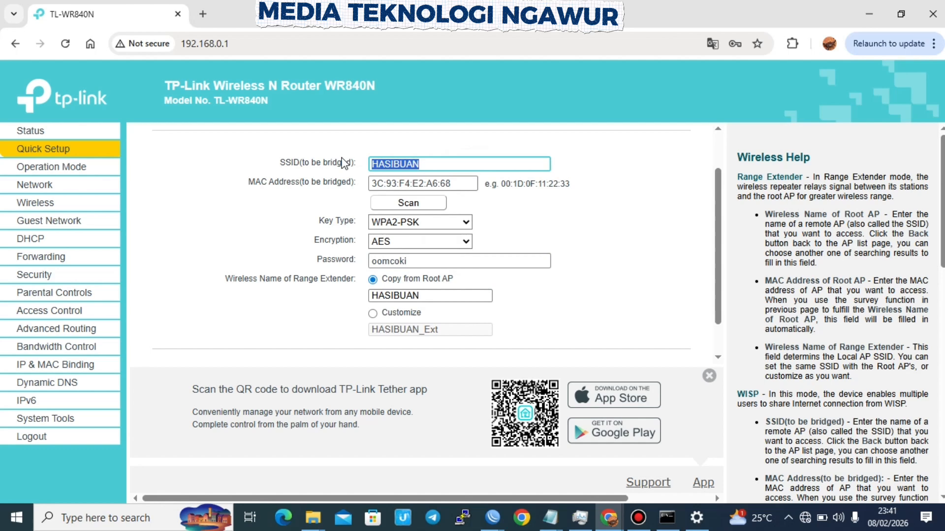
left_click(563, 241)
left_click_drag(456, 162, 343, 178)
left_click(433, 261)
left_click_drag(433, 261, 360, 267)
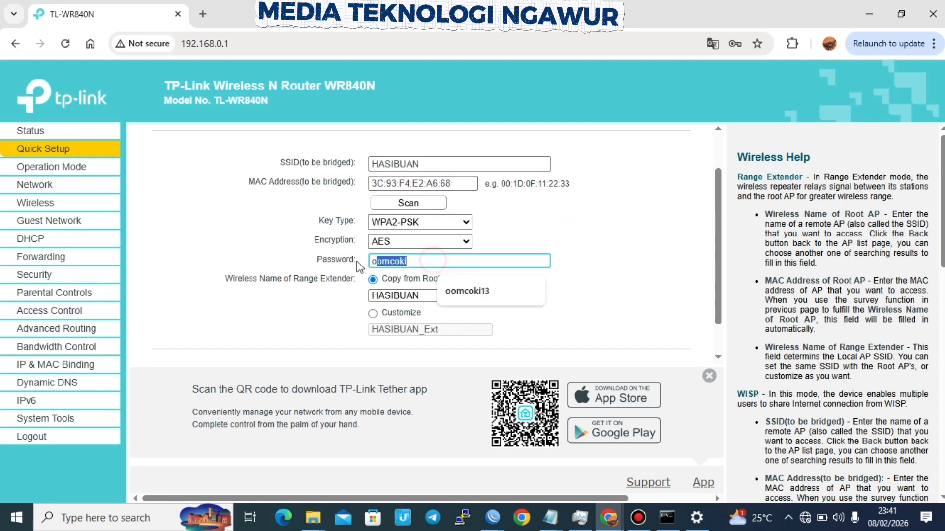
left_click(448, 264)
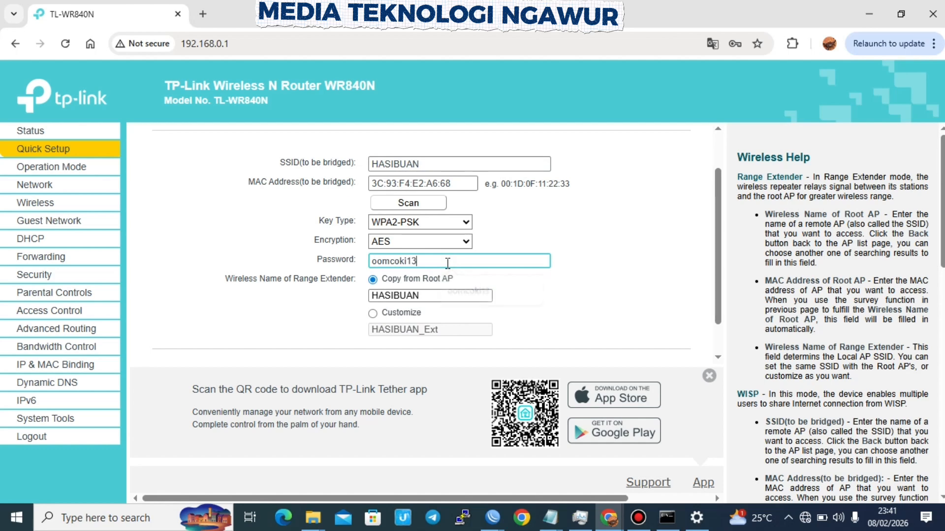
left_click(577, 270)
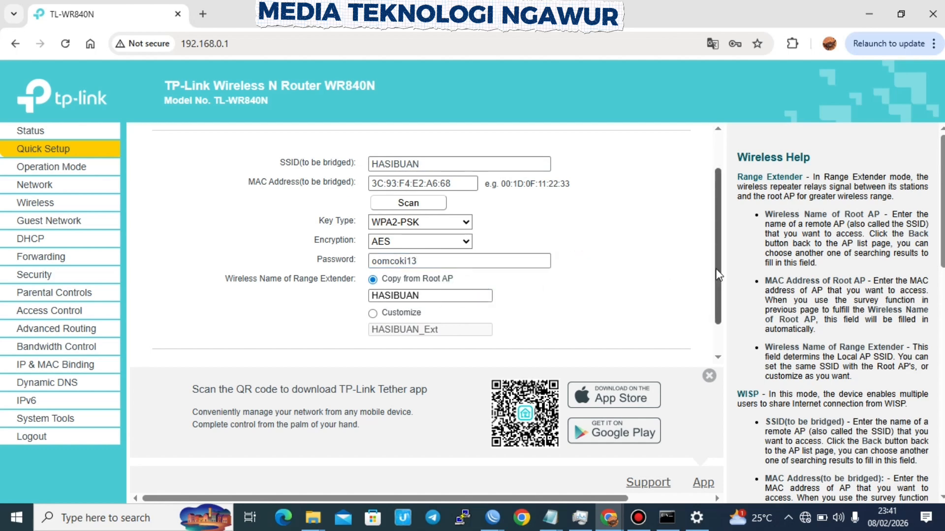
Step: Give the extender a custom network name, WIFI RUMAH BARU, replacing HASIBUAN_Ext
scroll(718, 295, "down", 1)
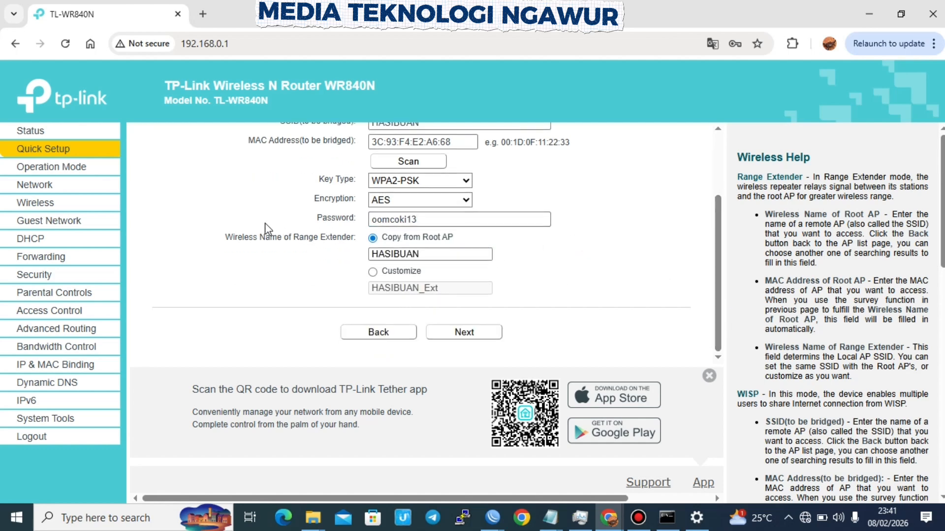
left_click_drag(432, 260, 352, 263)
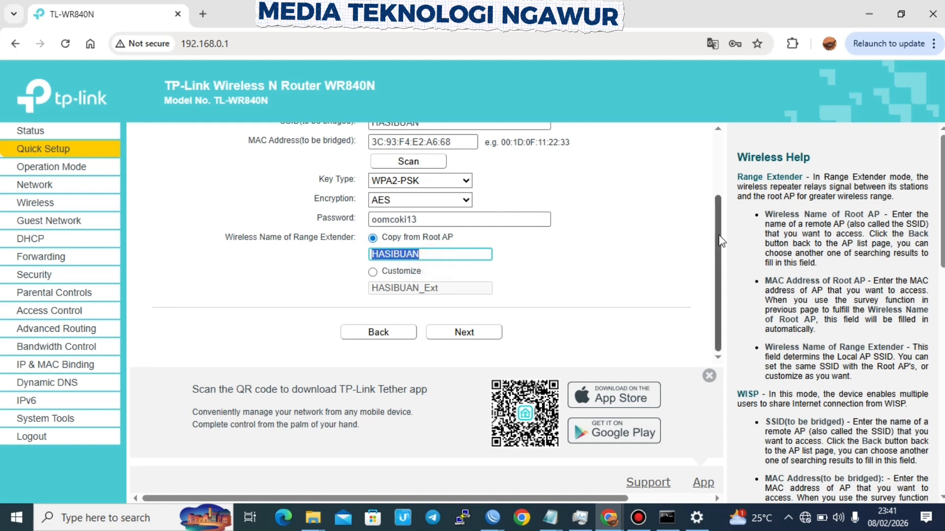
left_click_drag(718, 232, 718, 214)
left_click_drag(438, 151, 347, 148)
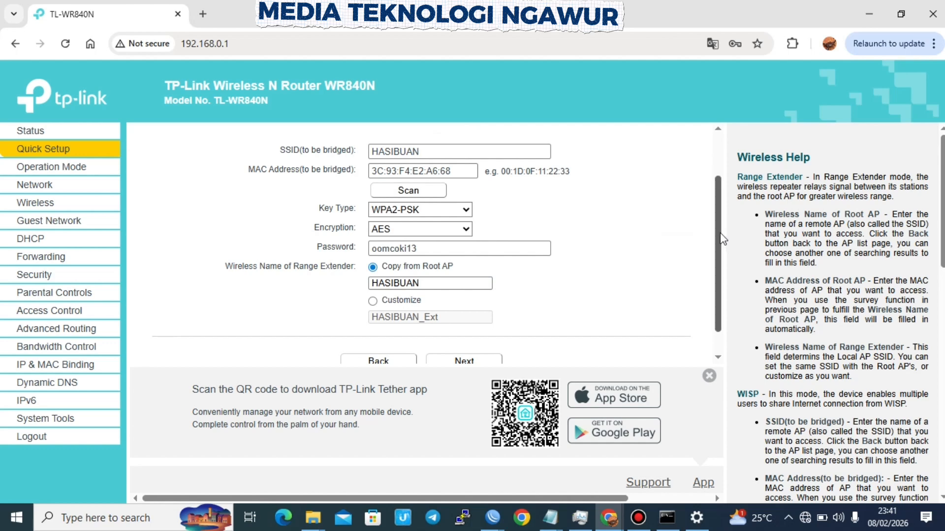
left_click_drag(719, 232, 725, 285)
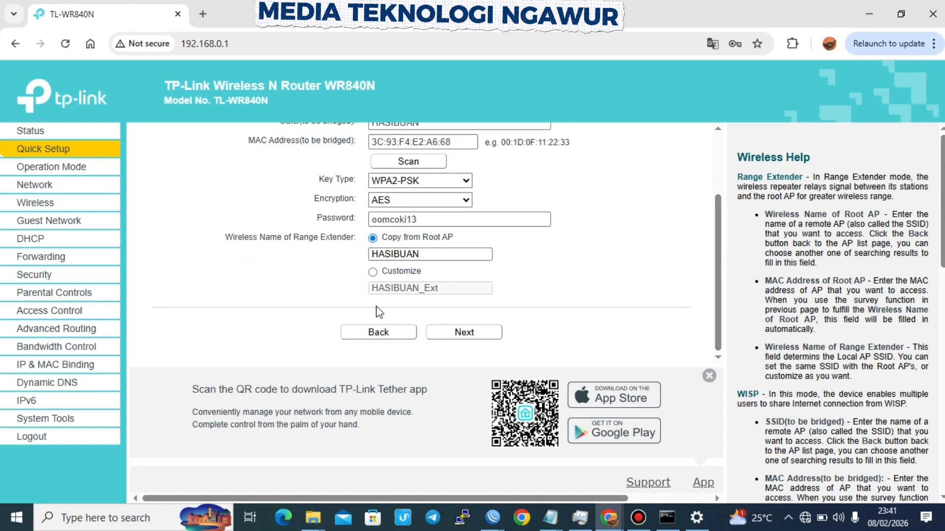
left_click(373, 272)
double_click(458, 287)
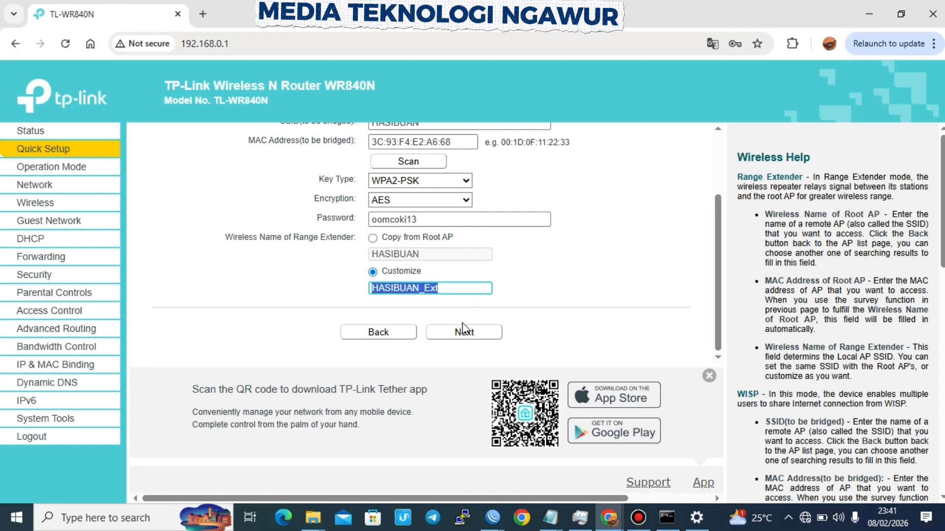
key("BackSpace")
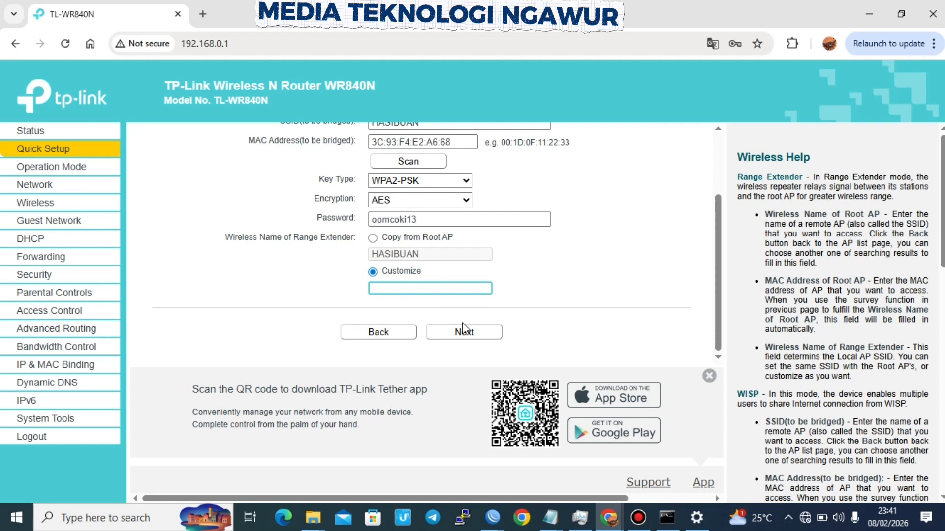
type("WIFI RUMAH BARU")
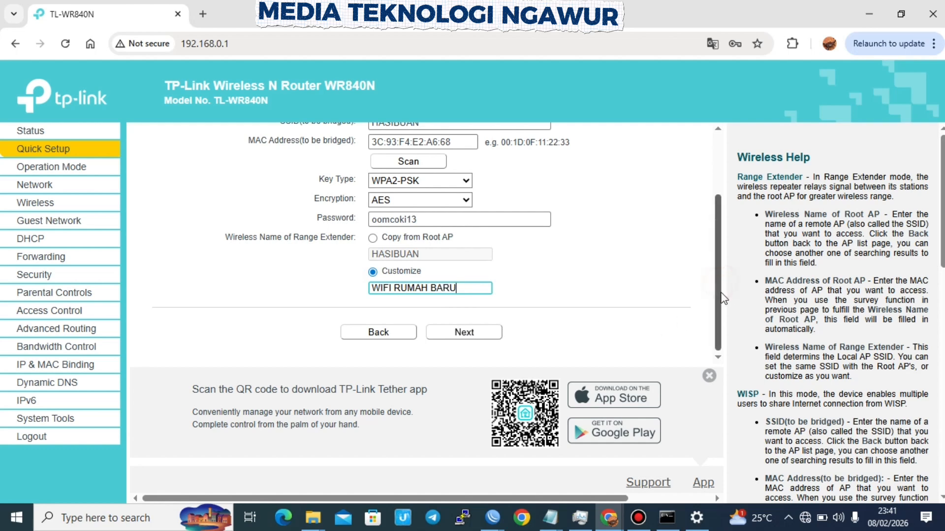
left_click_drag(719, 281, 719, 232)
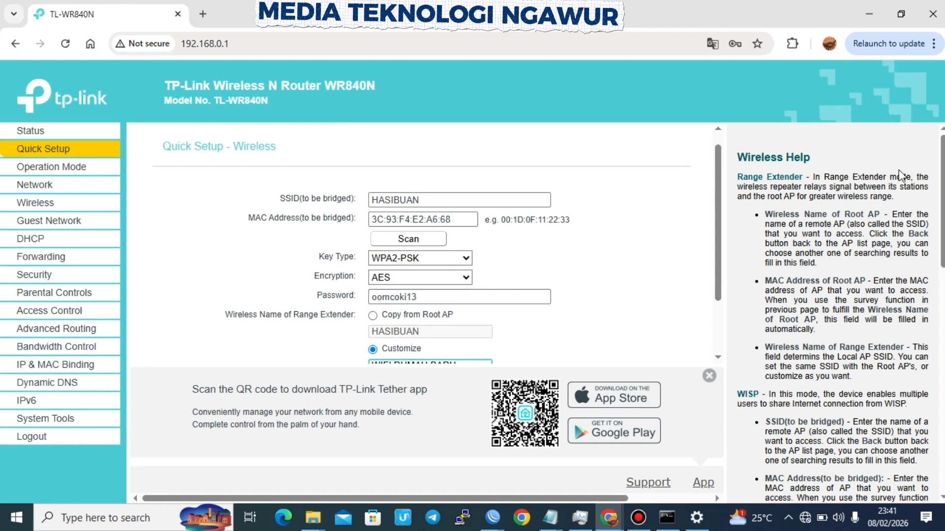
scroll(773, 215, "down", 4)
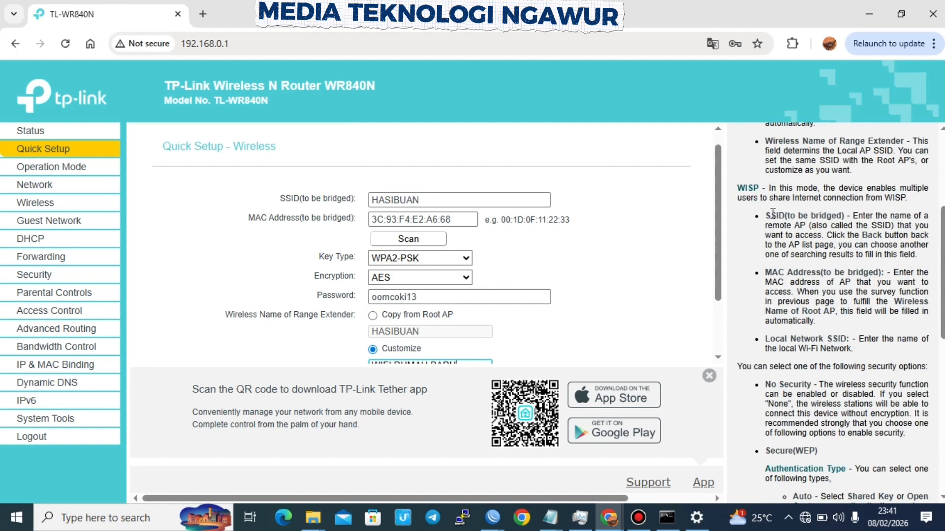
left_click_drag(717, 215, 717, 259)
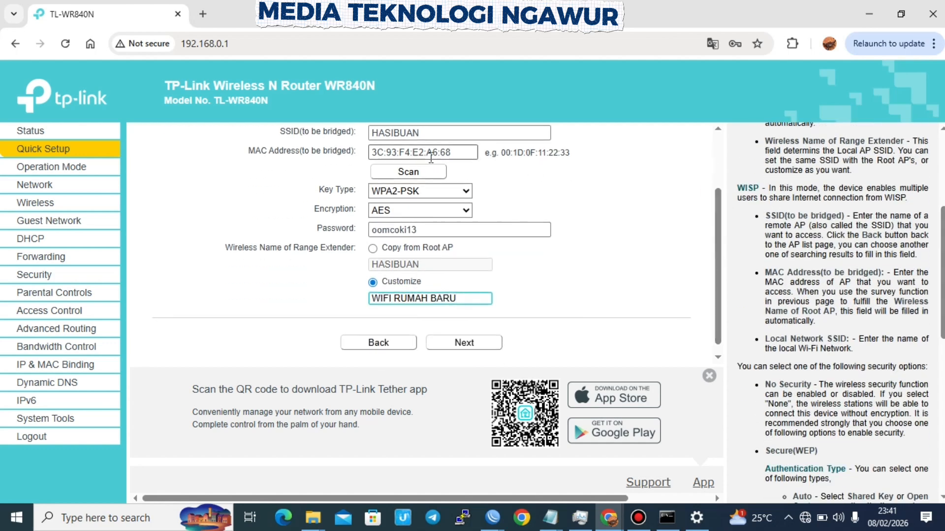
Step: Double-check the entered Wi-Fi password and proceed to the Network Setting step
left_click(436, 229)
left_click_drag(435, 229, 337, 229)
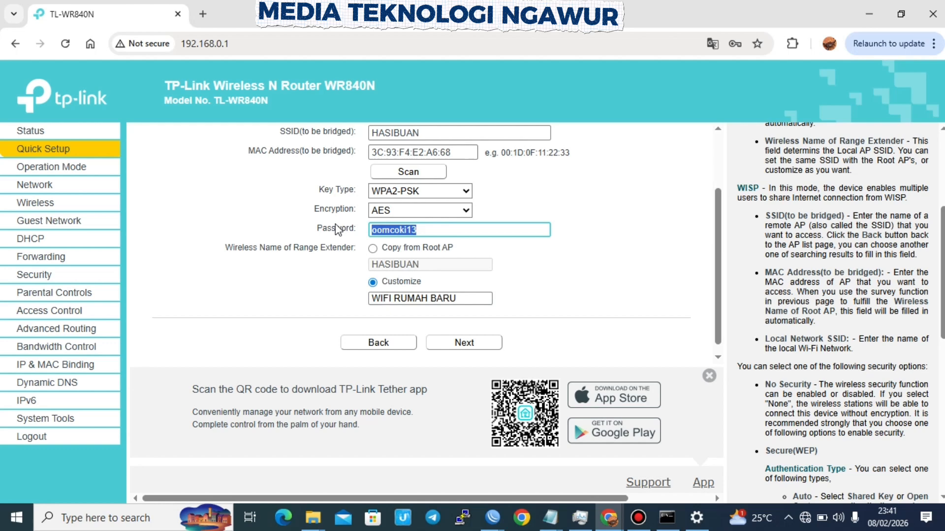
left_click(467, 234)
left_click_drag(718, 251, 731, 301)
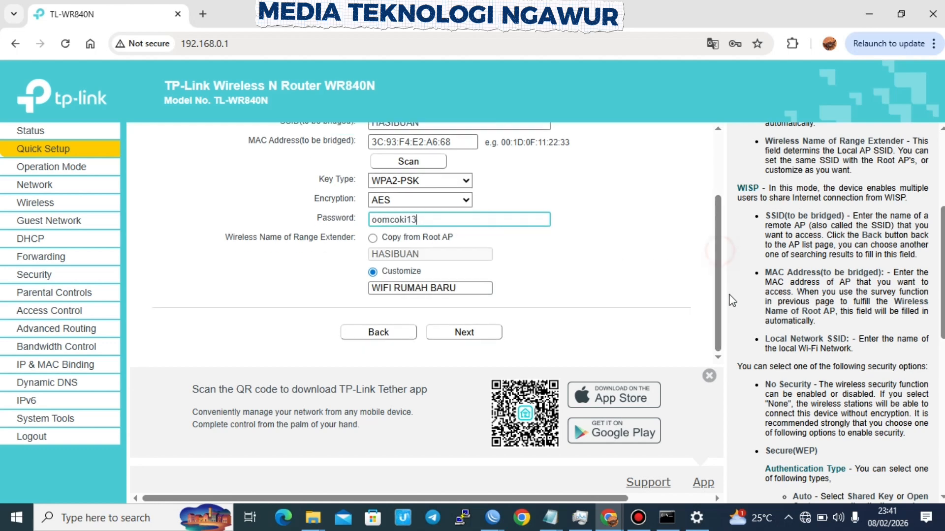
left_click(466, 335)
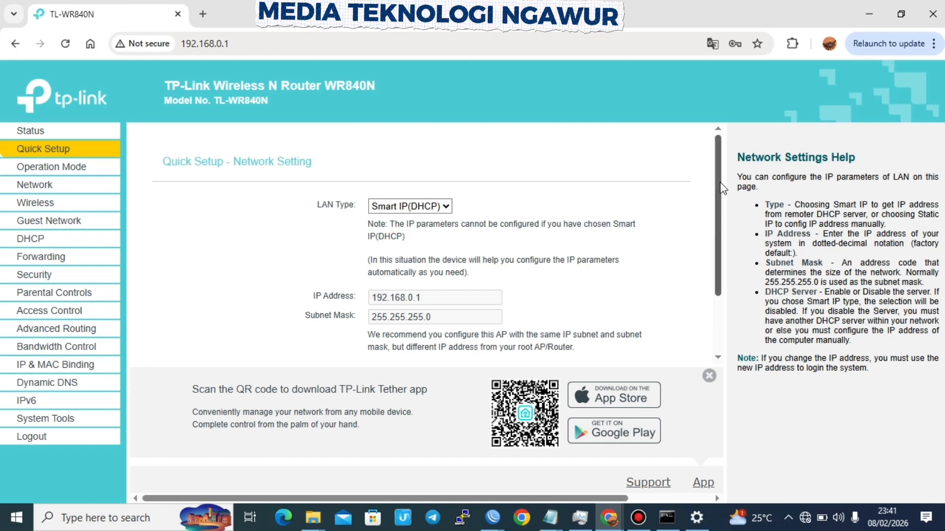
left_click_drag(721, 188, 733, 268)
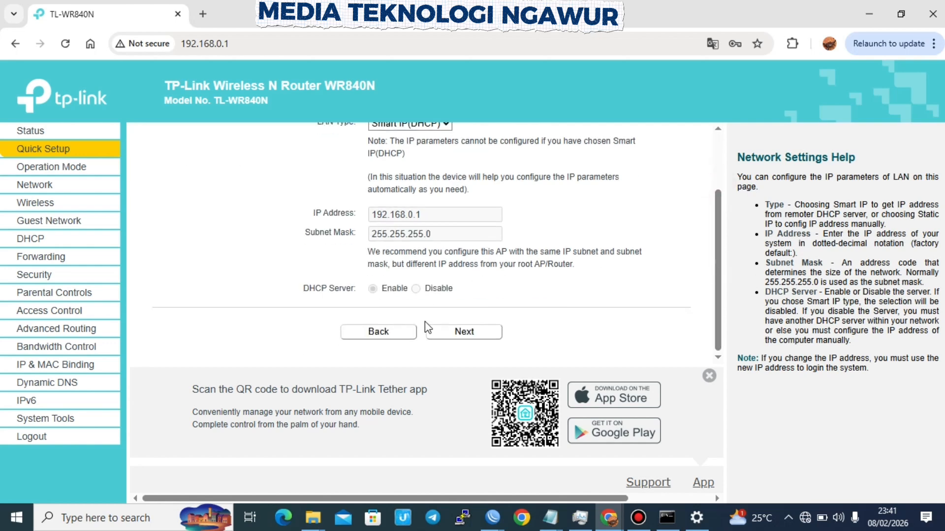
left_click(485, 331)
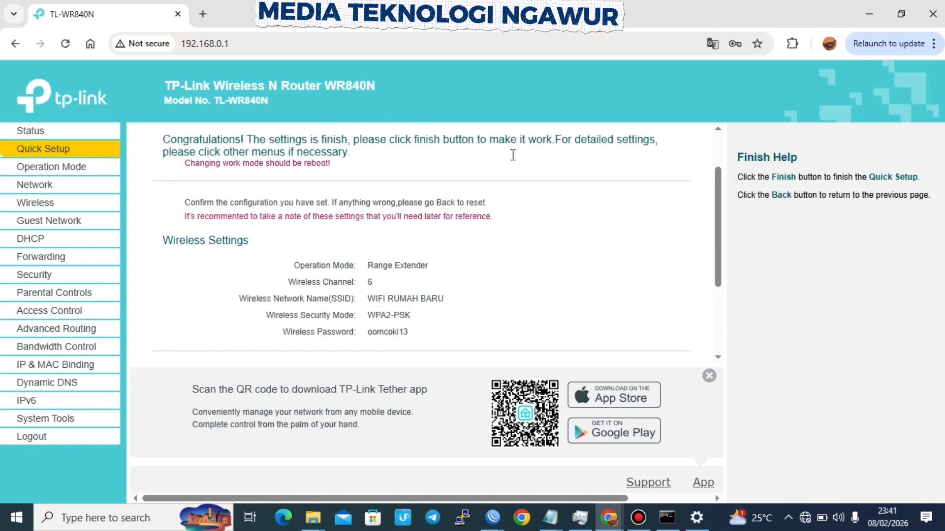
left_click_drag(716, 227, 738, 342)
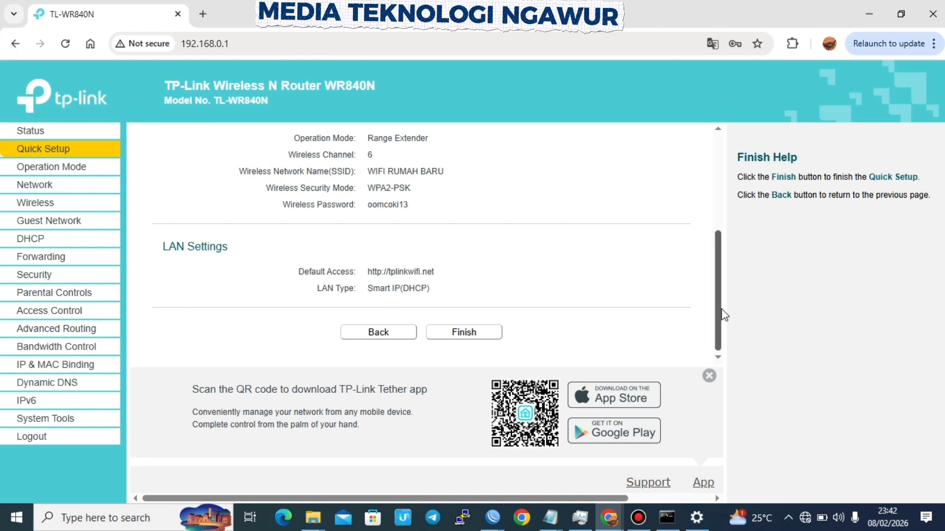
scroll(722, 302, "up", 3)
scroll(736, 286, "down", 3)
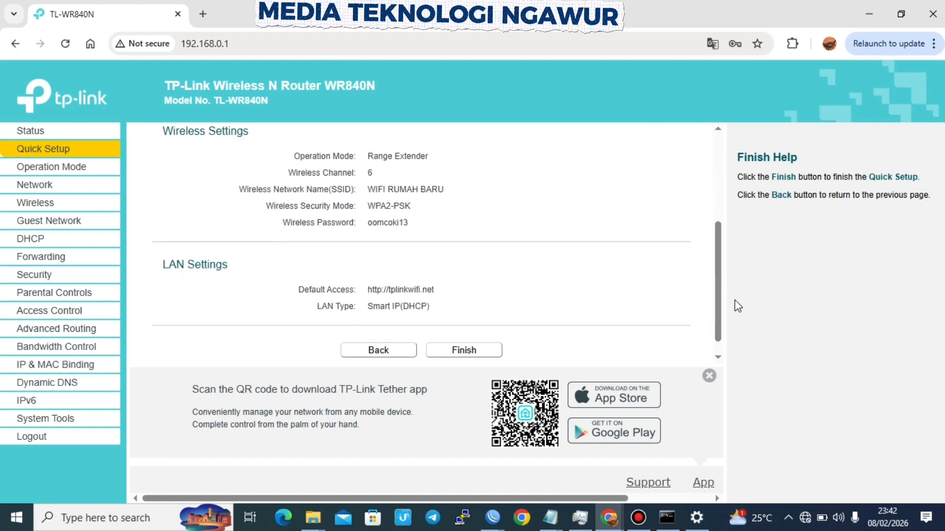
left_click(386, 355)
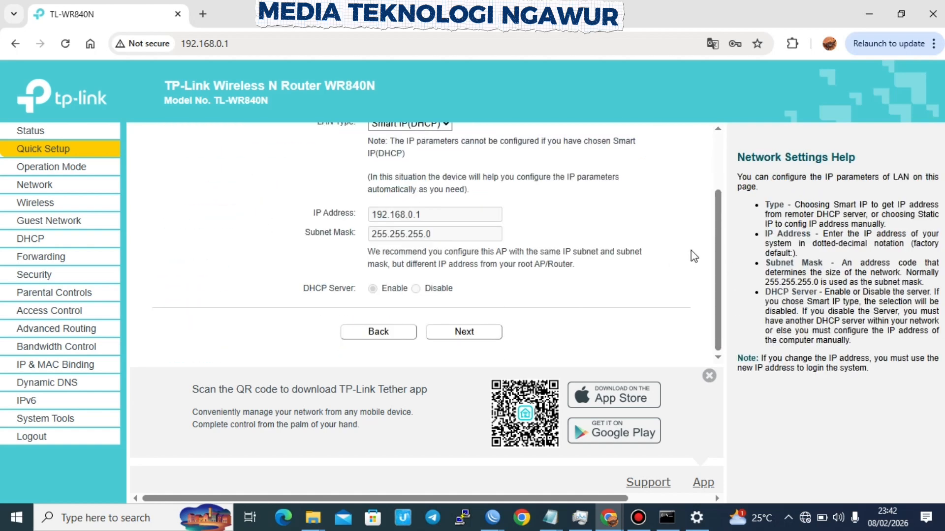
scroll(723, 236, "up", 1)
scroll(723, 235, "up", 1)
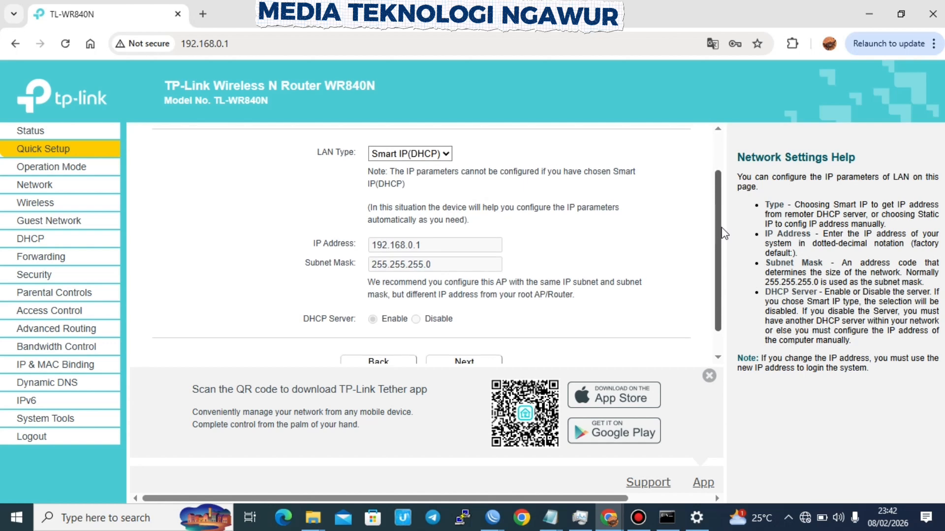
scroll(640, 207, "down", 2)
scroll(638, 204, "up", 2)
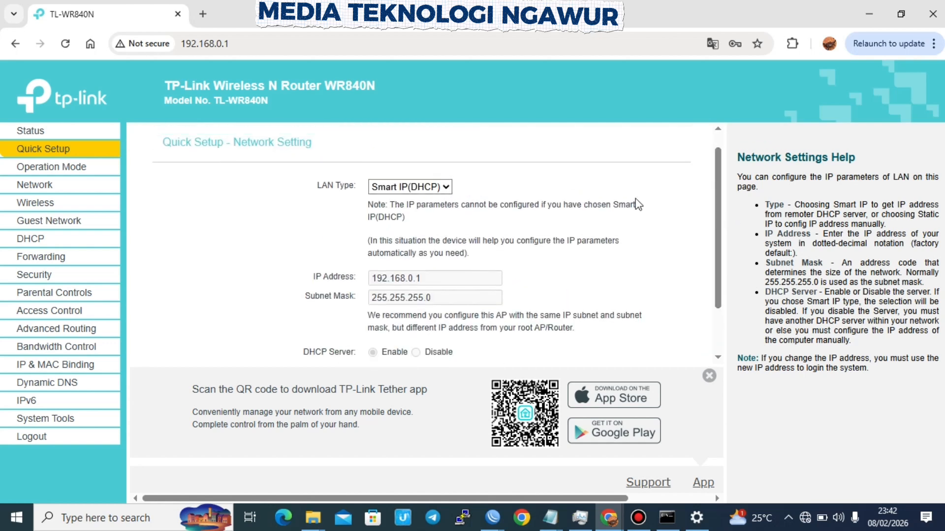
Step: Switch LAN Type to Static IP with address 192.168.100.15 and DHCP Server disabled
left_click(414, 187)
left_click(418, 204)
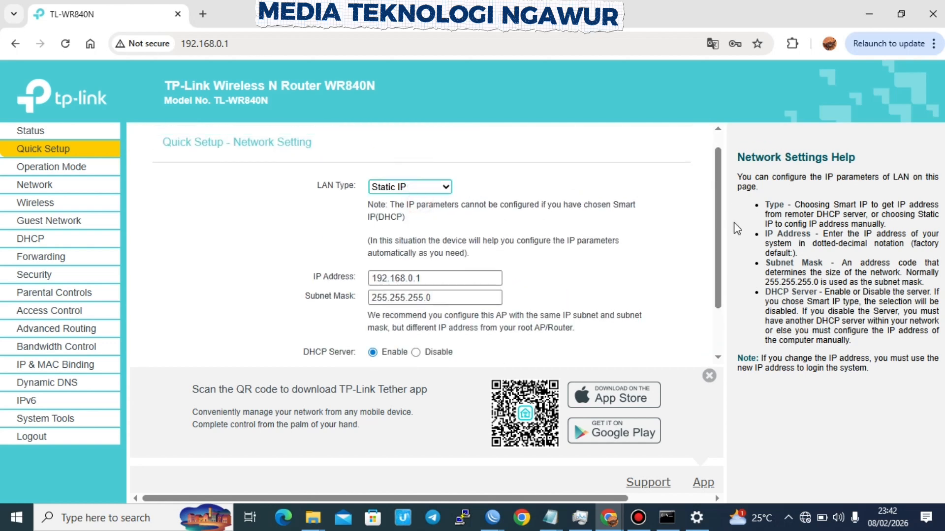
scroll(720, 224, "down", 1)
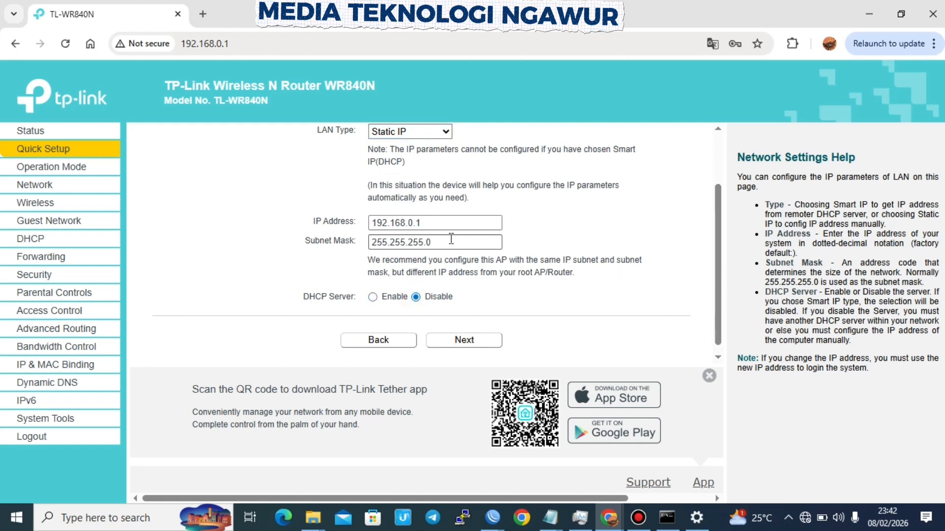
left_click(445, 224)
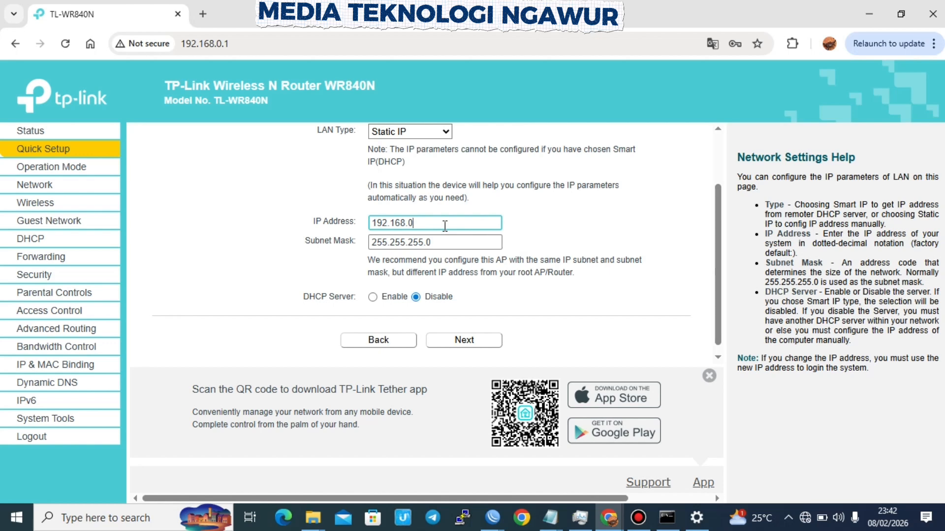
key("BackSpace")
type("100.15")
left_click(426, 223)
double_click(426, 224)
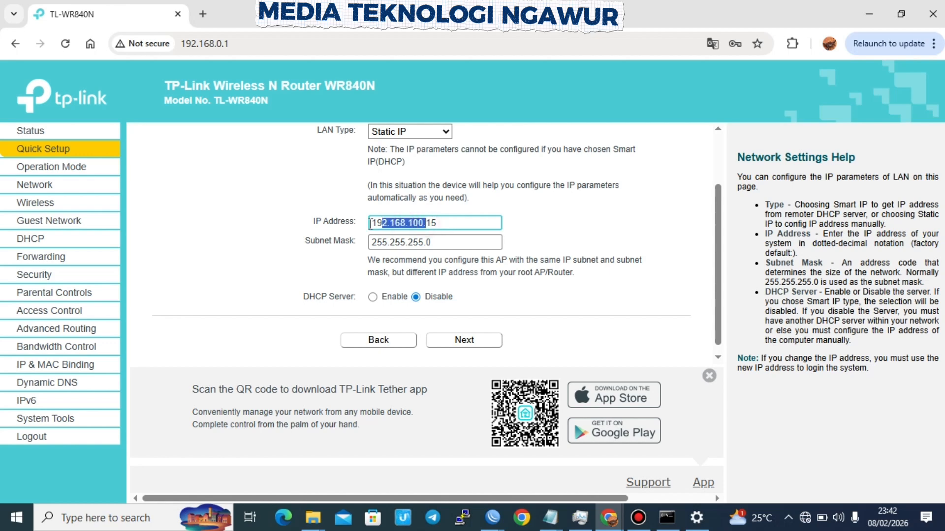
left_click(453, 225)
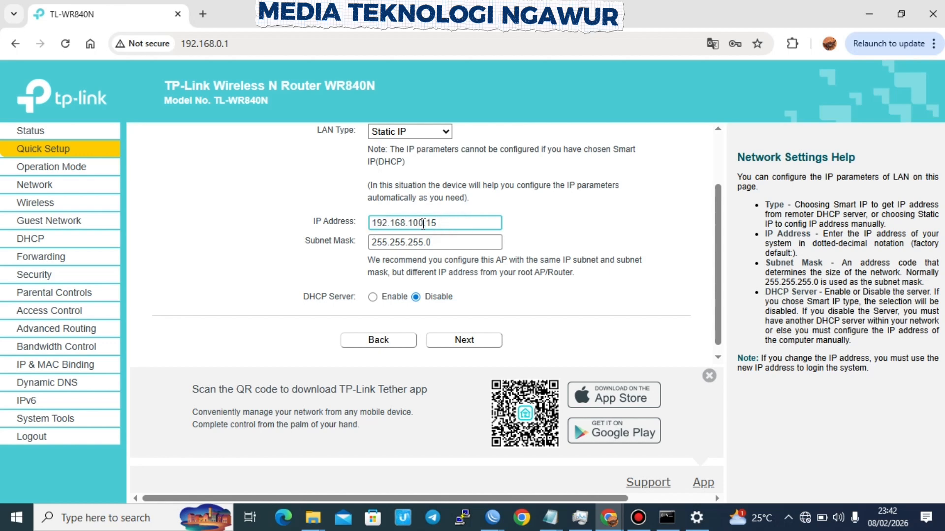
left_click_drag(426, 224, 343, 237)
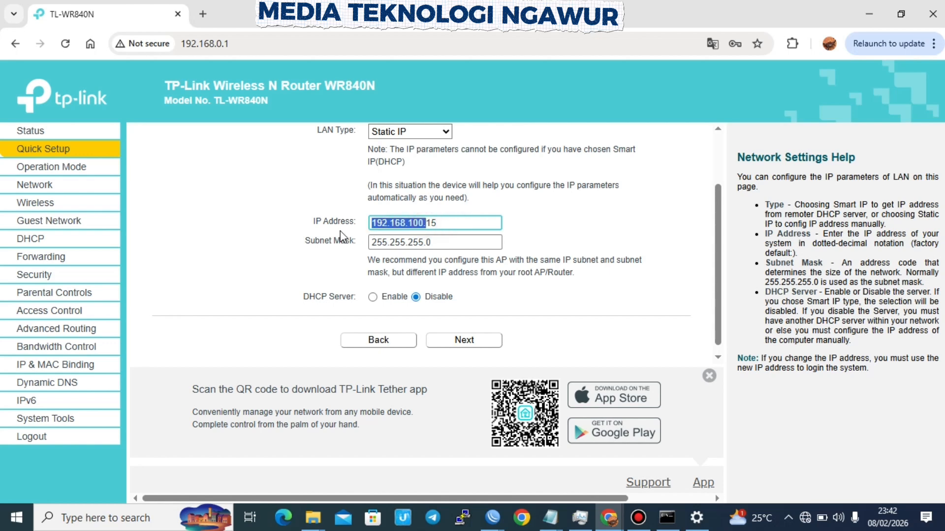
key("super+r")
Step: Open a blank Notepad and write 192.168.100.1 on the first line
key("Return")
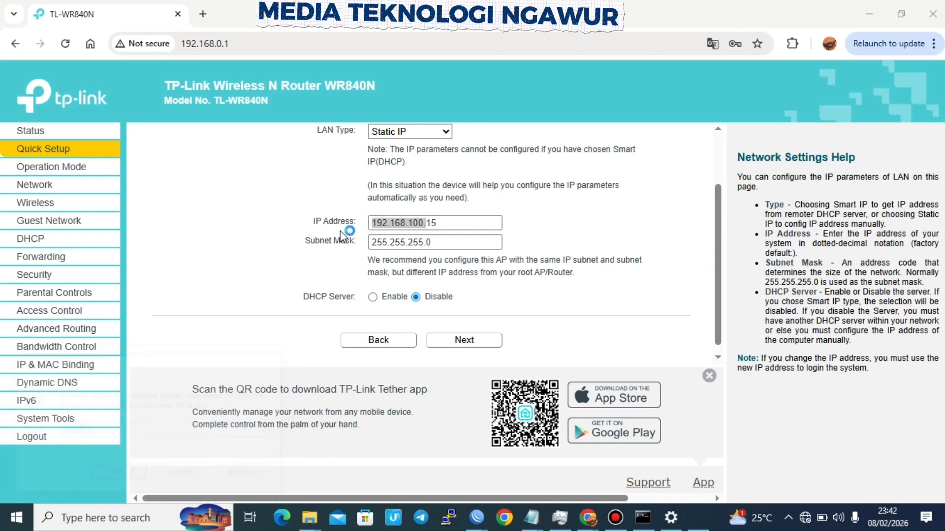
type("192.168.100.1")
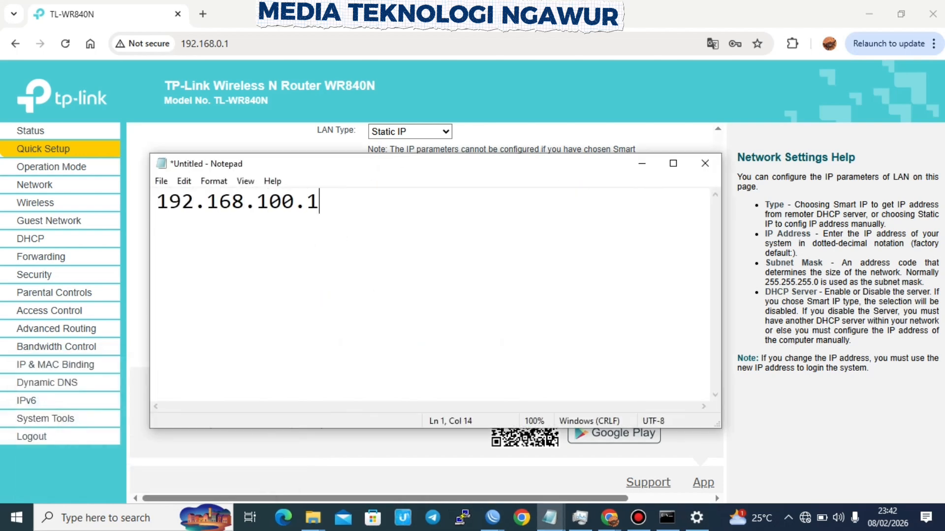
key("Return")
Step: Correct the second line until it reads 192.168.100.15
type("192.168")
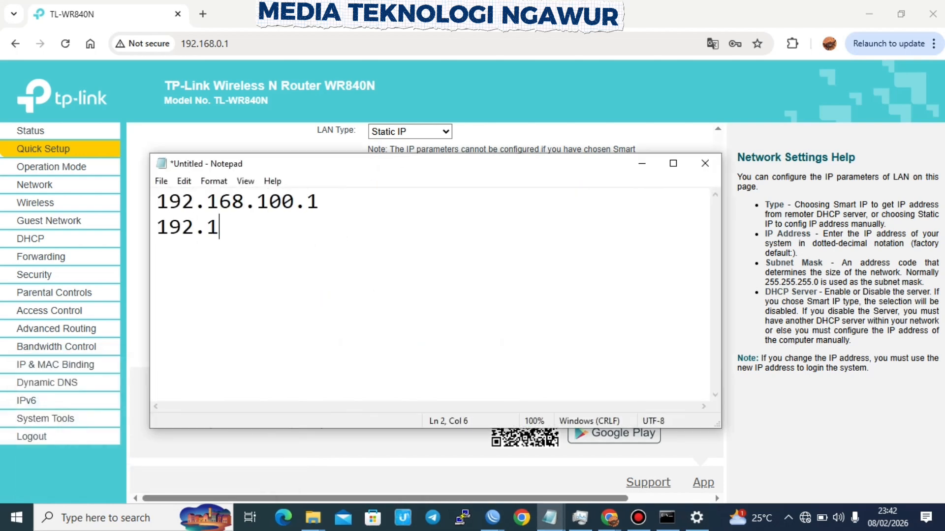
type(".100.")
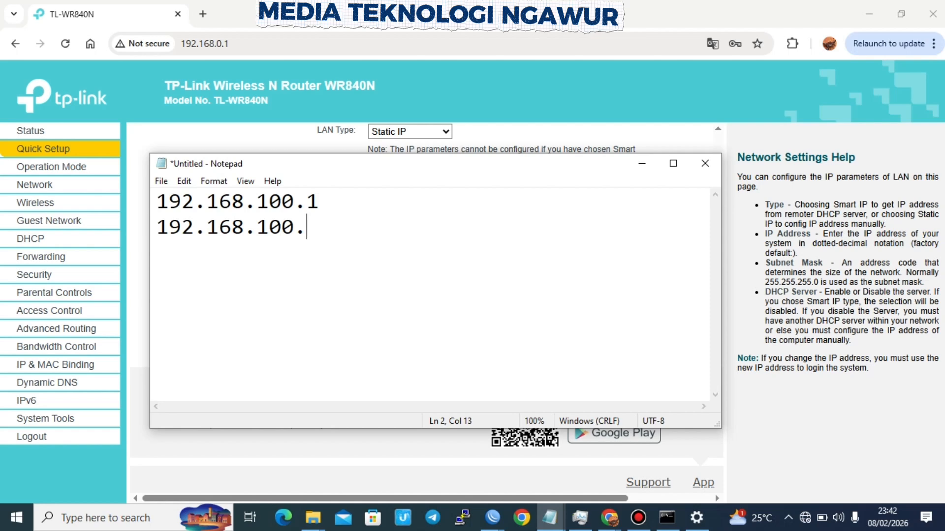
type("5")
key("BackSpace")
type("6")
key("BackSpace")
type("254")
key("BackSpace")
key("BackSpace")
key("BackSpace")
type("254")
key("BackSpace")
key("BackSpace")
key("BackSpace")
type("15")
key("BackSpace")
key("BackSpace")
type("5")
key("BackSpace")
type("7")
key("BackSpace")
type("15")
left_click(555, 140)
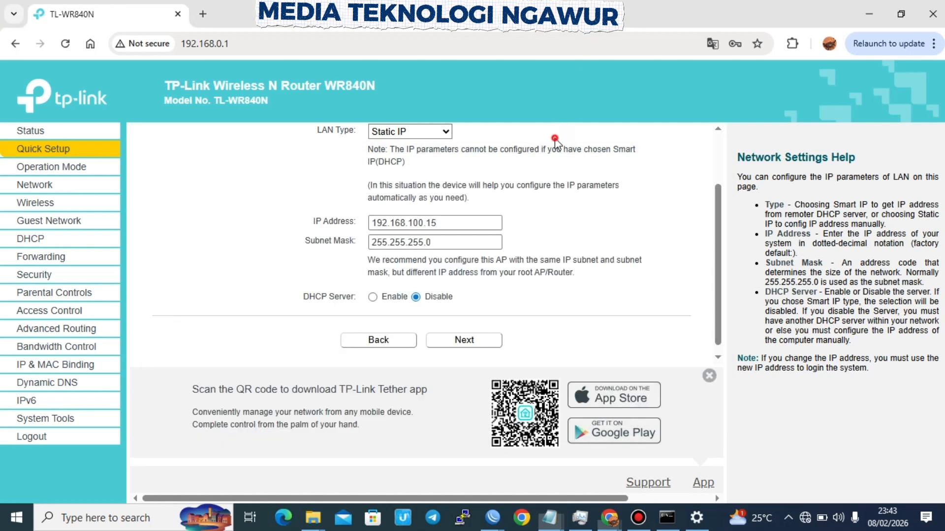
Step: Accept the static IP settings and finish Quick Setup so the router reboots, then check the ping
left_click(476, 348)
left_click(487, 337)
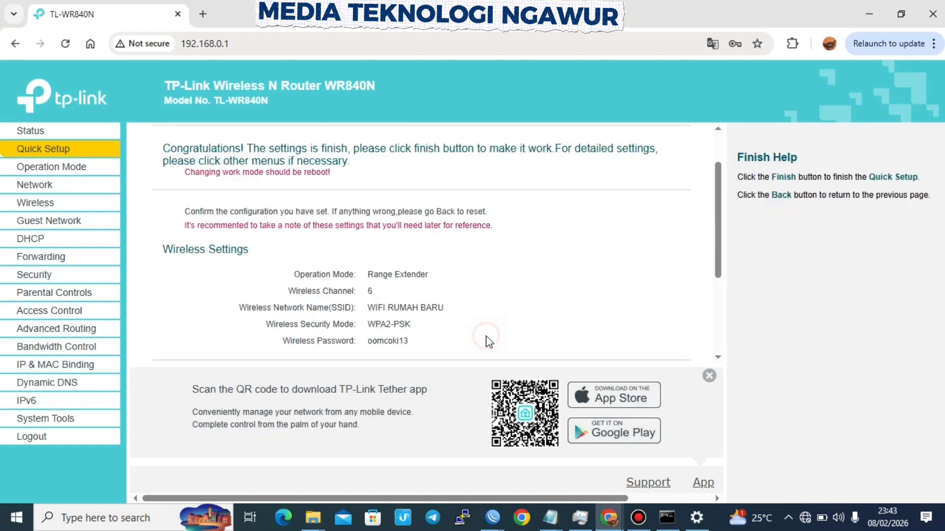
left_click_drag(721, 239, 719, 321)
left_click(483, 337)
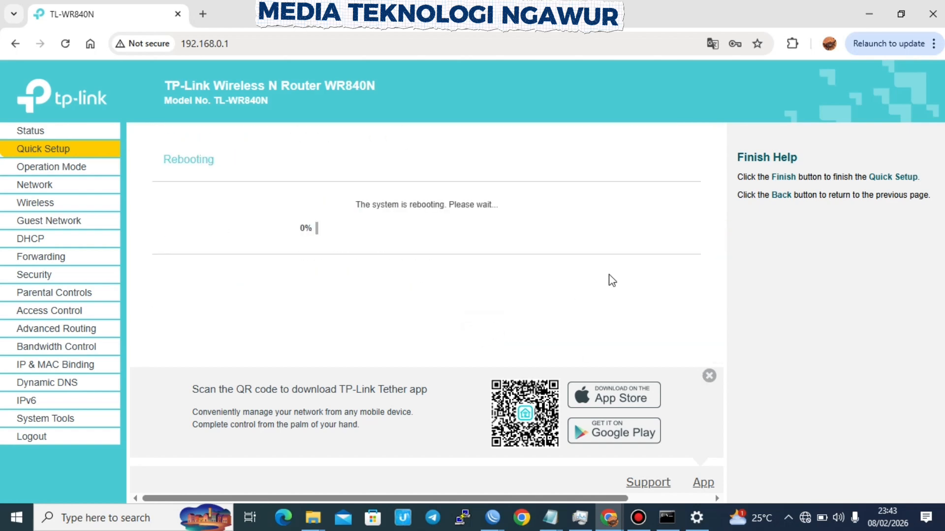
left_click(803, 521)
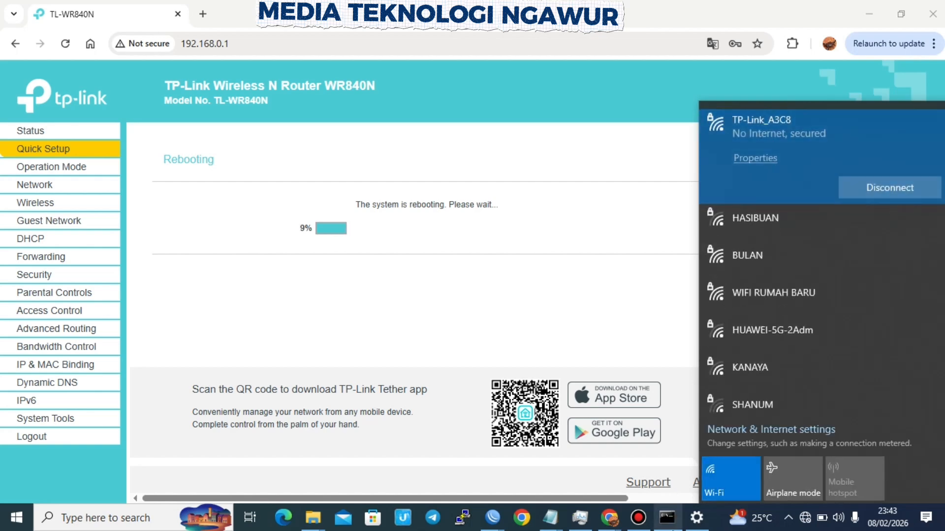
left_click(667, 518)
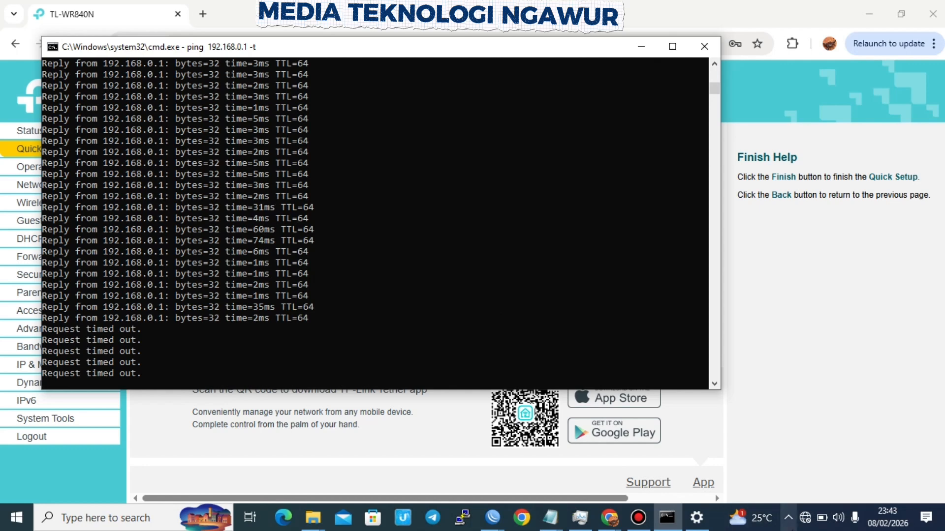
Step: Start connecting to WIFI RUMAH BARU and enter its security key
left_click(805, 518)
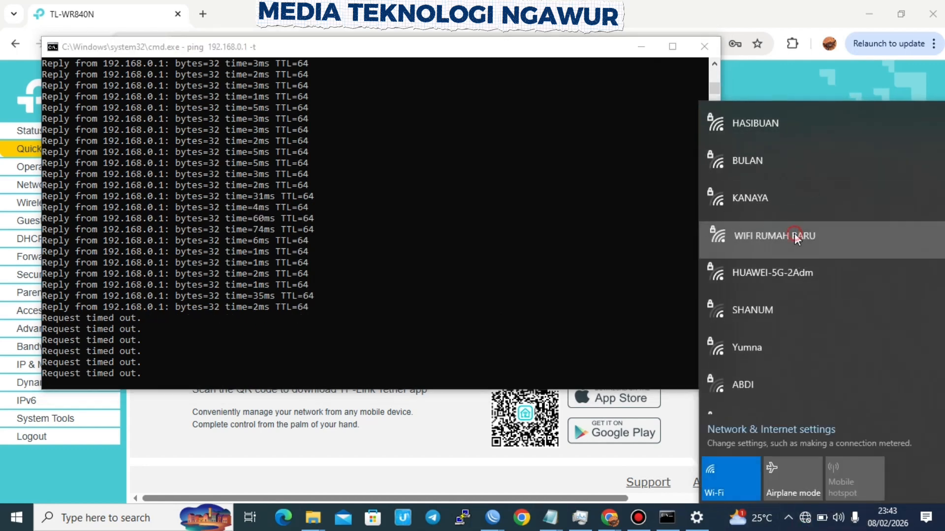
left_click(794, 233)
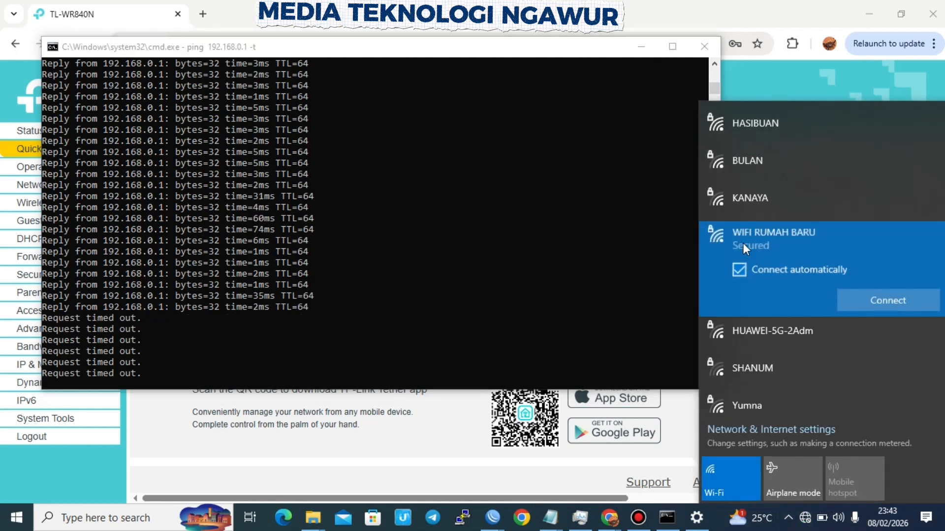
left_click(866, 301)
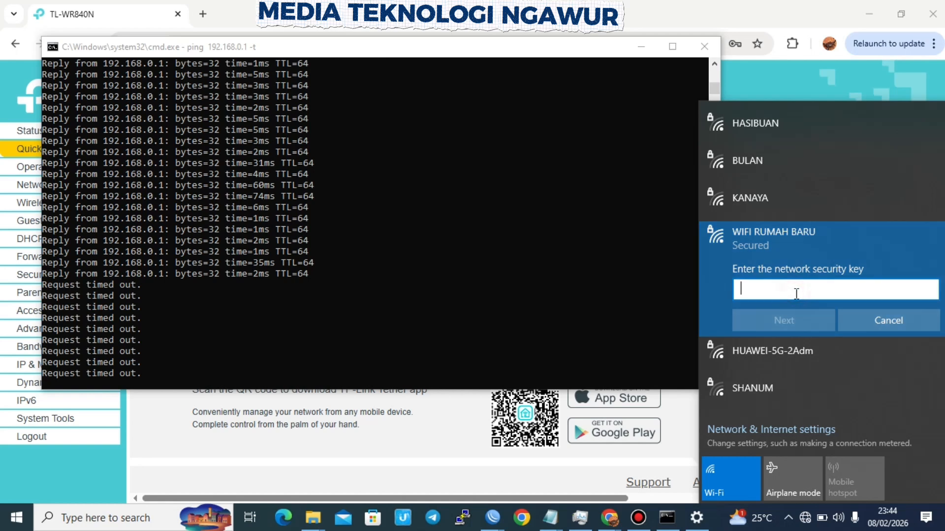
type("•••")
key("ctrl+a")
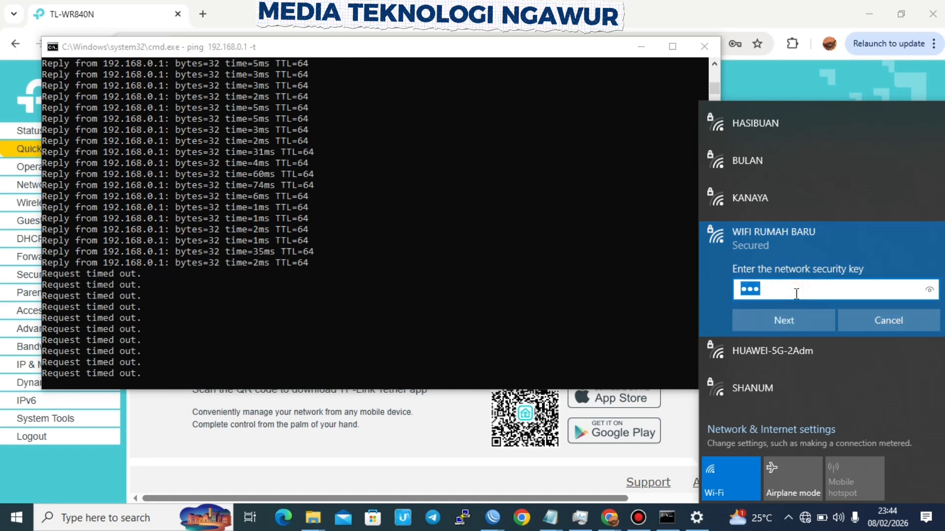
type("••••••••••")
Step: Verify and retype the security key, submit it, and allow the PC to be discoverable
left_click(929, 291)
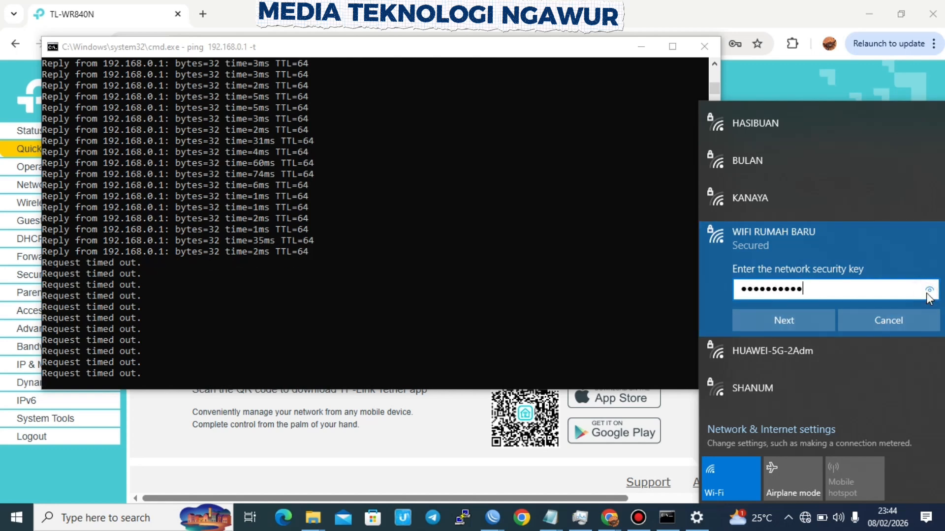
key("ctrl+a")
type("••••••••")
left_click(929, 293)
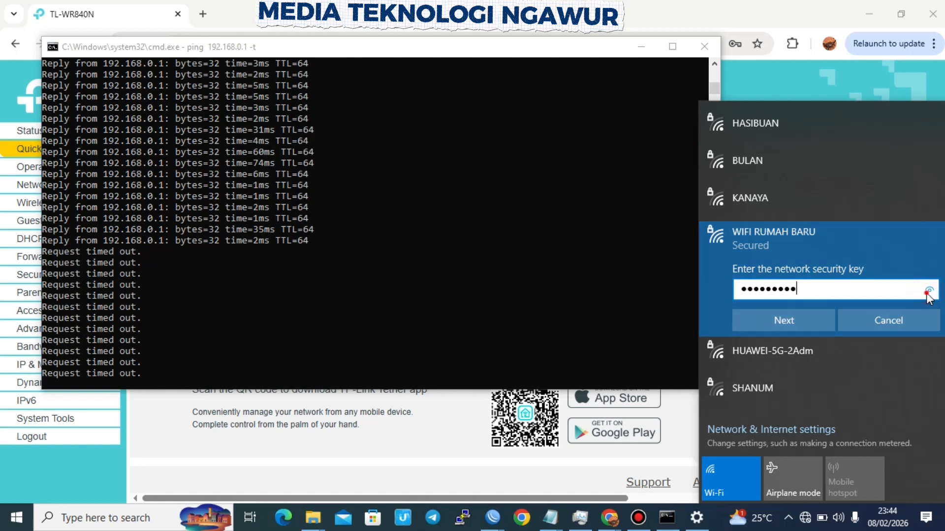
left_click(929, 292)
left_click(787, 320)
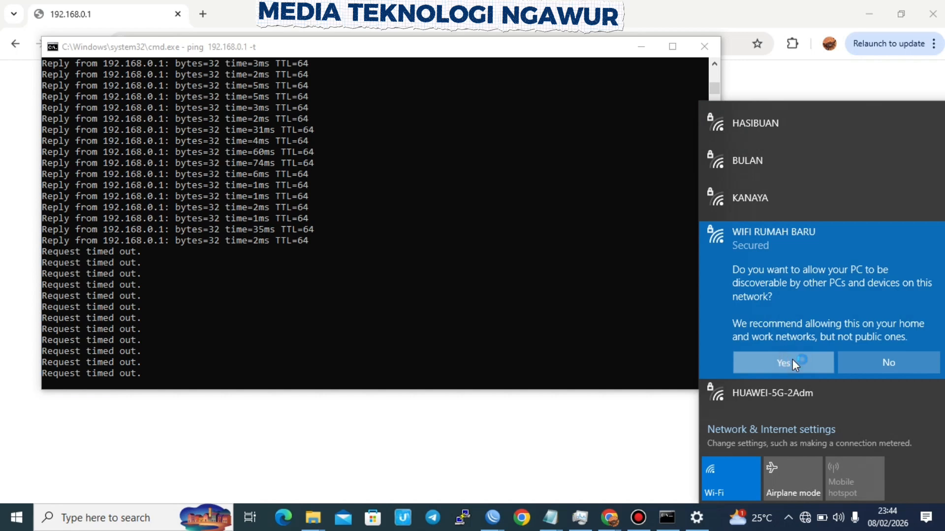
left_click(786, 362)
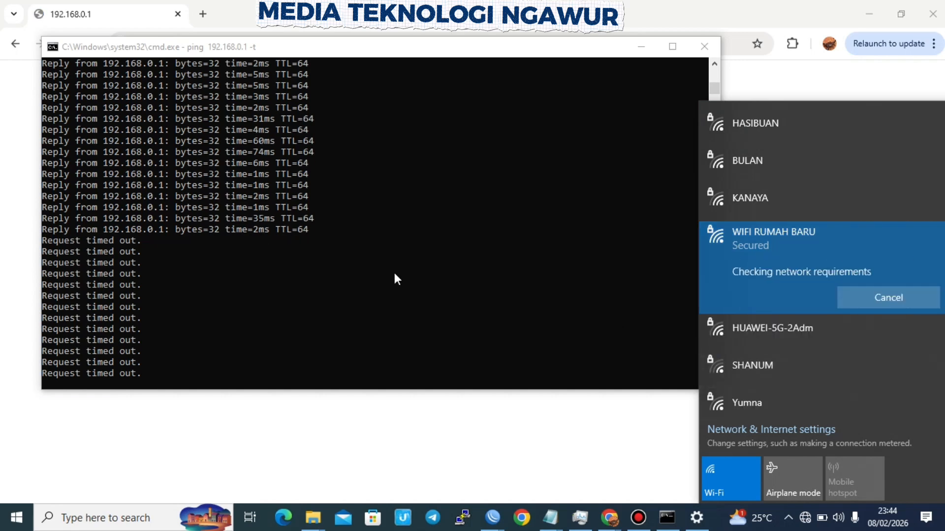
Step: Stop the ping to 192.168.0.1 and ping the router at 192.168.100.15, then return to Chrome
left_click(318, 272)
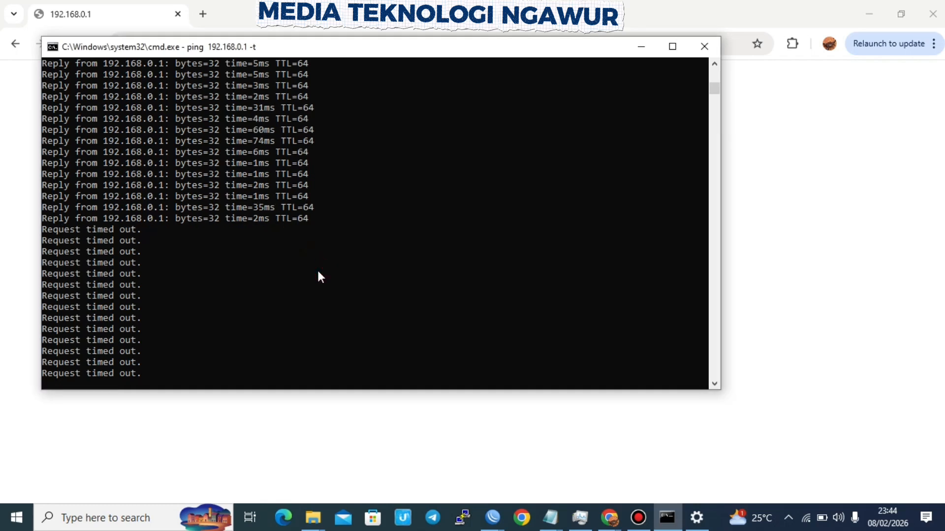
key("ctrl+c")
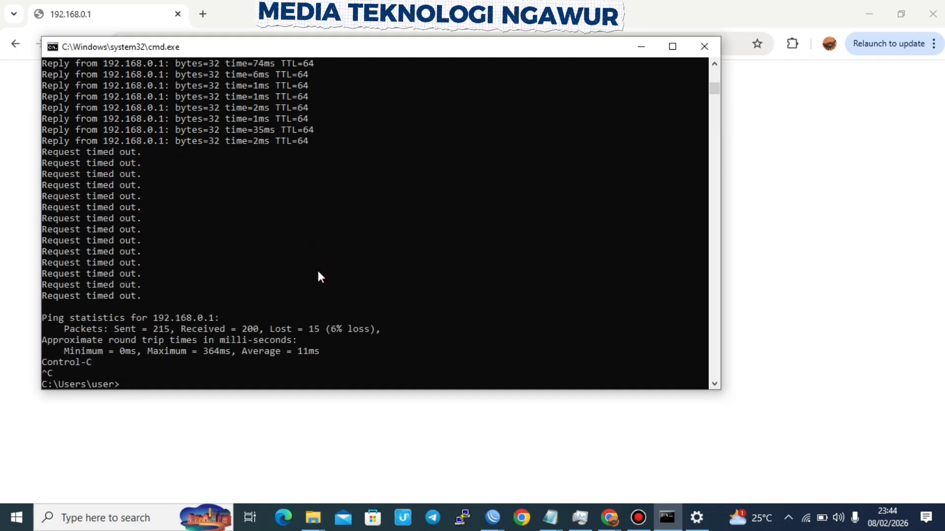
type("ping 192.168.100.15")
key("Return")
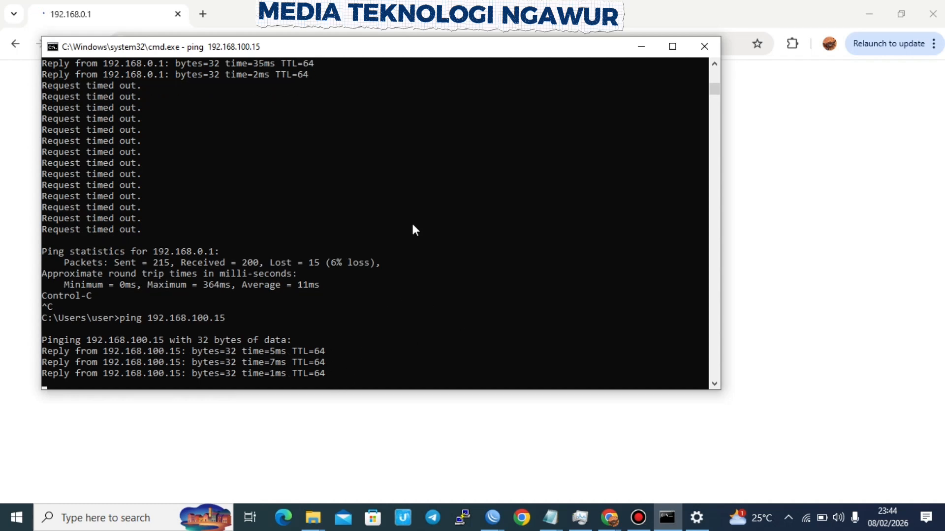
key("ctrl+c")
key("alt+Tab")
Step: Load the router login page at 192.168.100.15, then enter 'ping 8.8.8.8' in Command Prompt
left_click(403, 40)
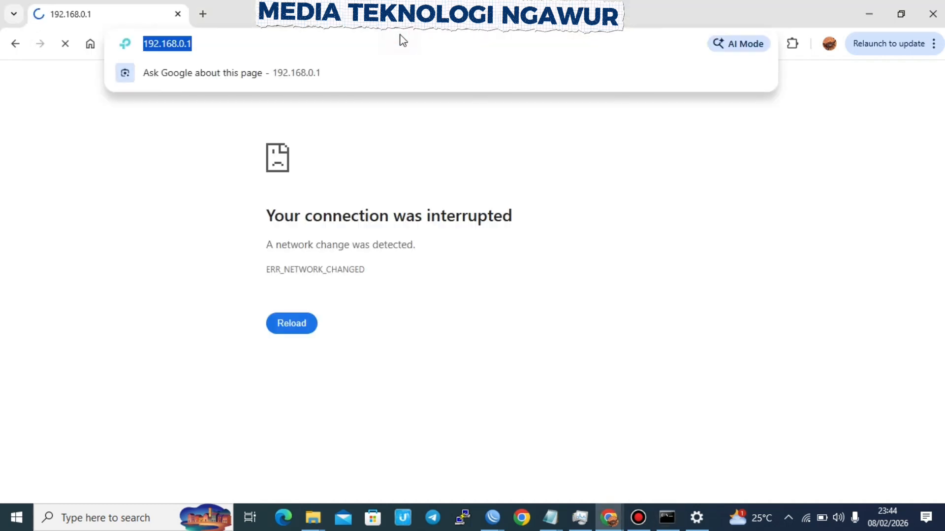
type("192.168.0.")
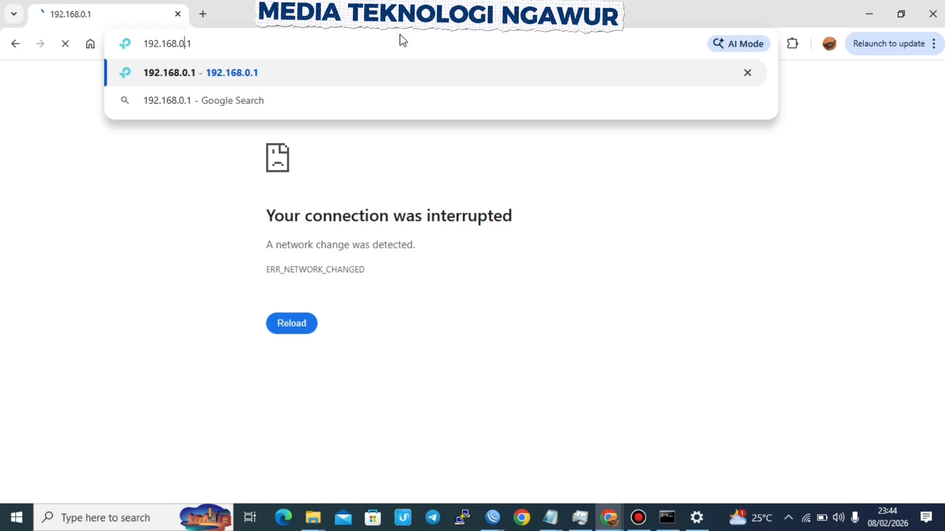
key("BackSpace")
key("BackSpace")
key("BackSpace")
type("100.1")
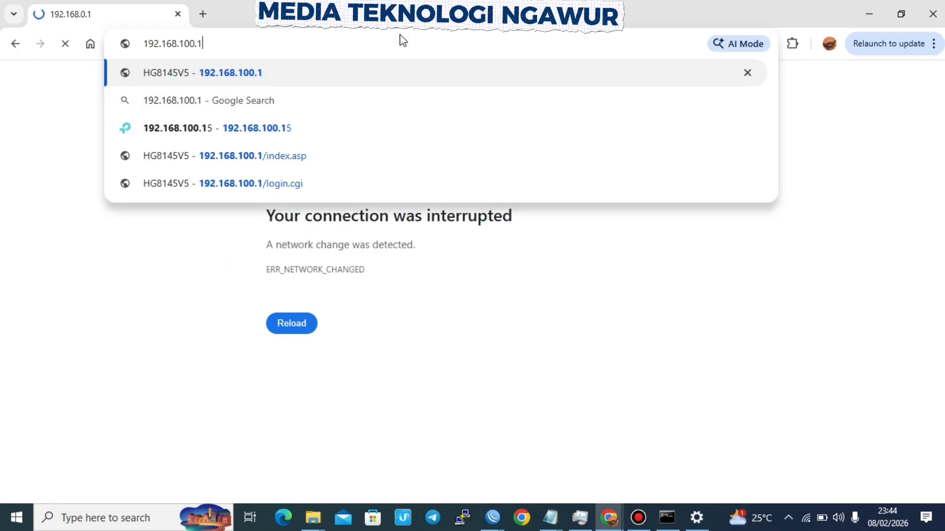
type("5")
key("Return")
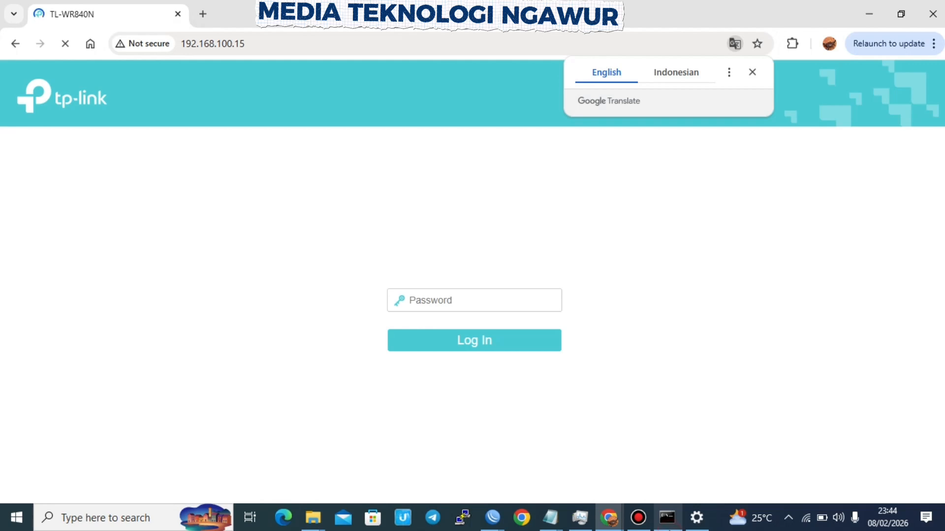
left_click(666, 518)
type("ping 8")
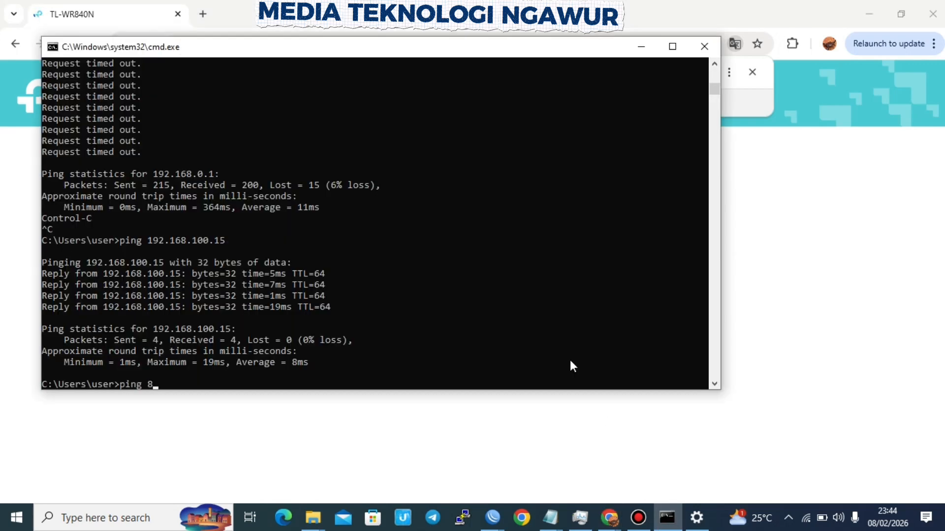
type(".8.8.8")
Step: Run the ping to 8.8.8.8 to confirm internet access, then bring the router login page forward
key("Return")
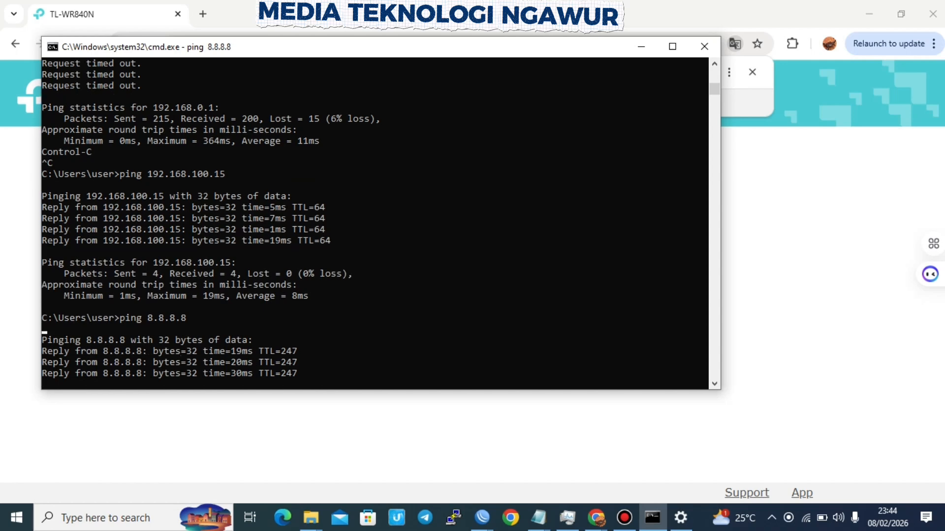
left_click(641, 47)
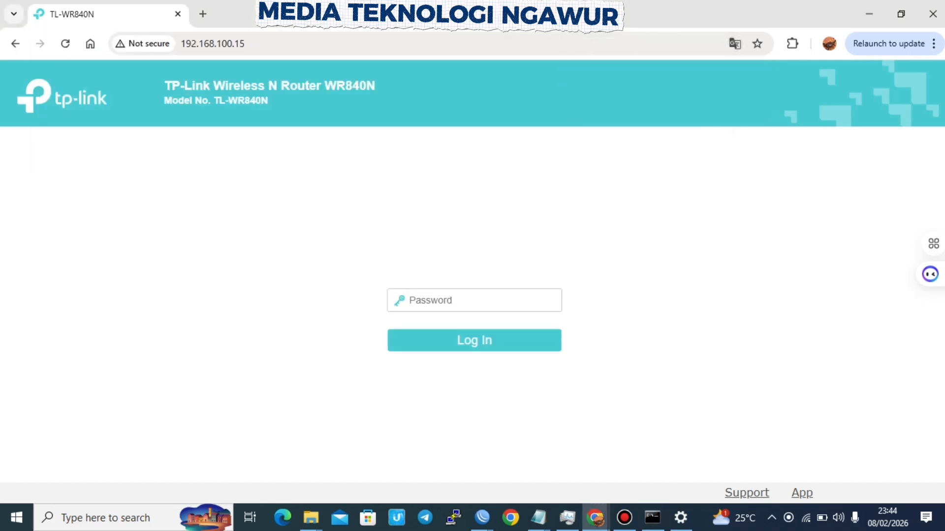
Step: Launch Notepad via Win+R and write the line '1. ip lan nya harus dirubah'
key("super+r")
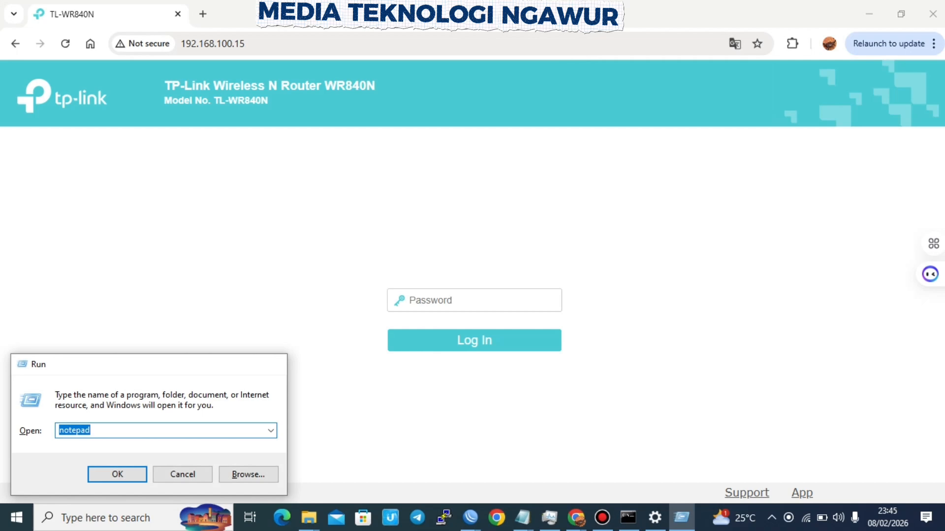
key("Return")
type("1. i")
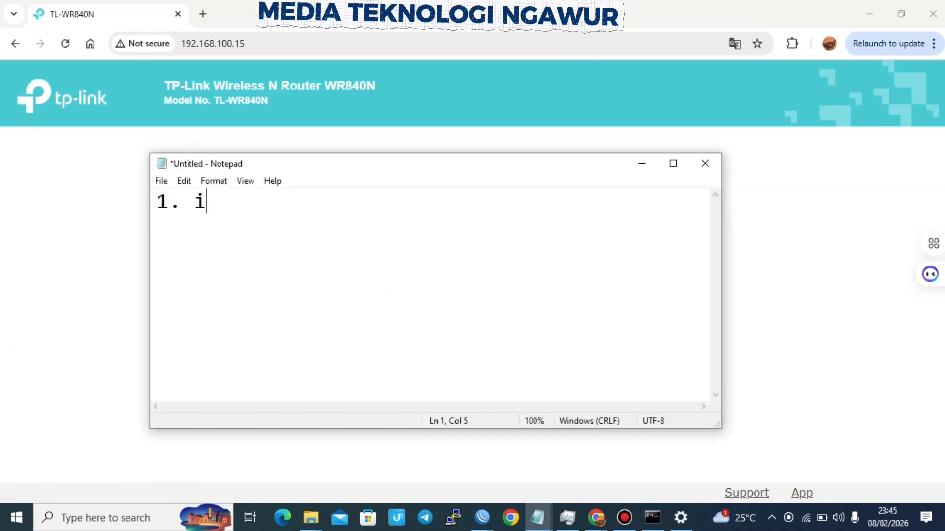
type("p y")
key("BackSpace")
type("lan ")
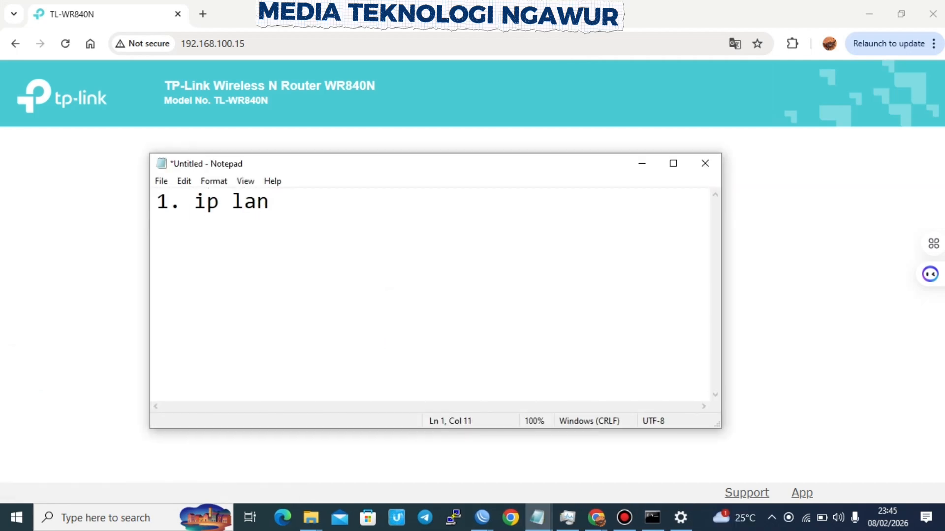
type("nya harus dirubah")
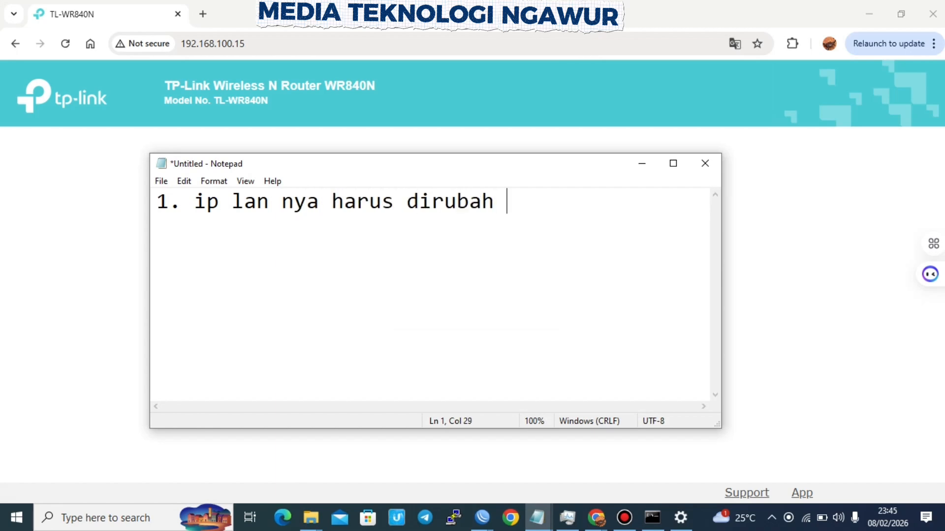
key("Return")
Step: Add the address 192.168.100.15 on the next line of the note
type("192.168")
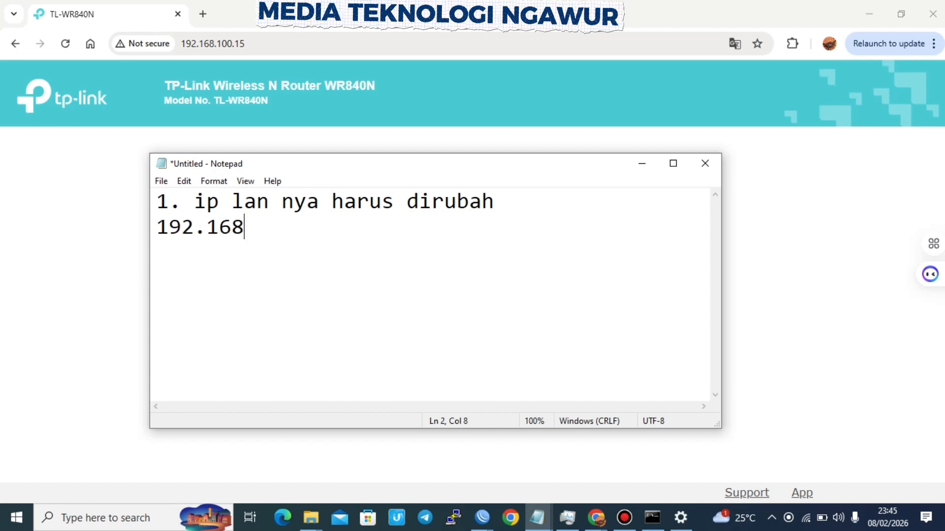
type(".100.15")
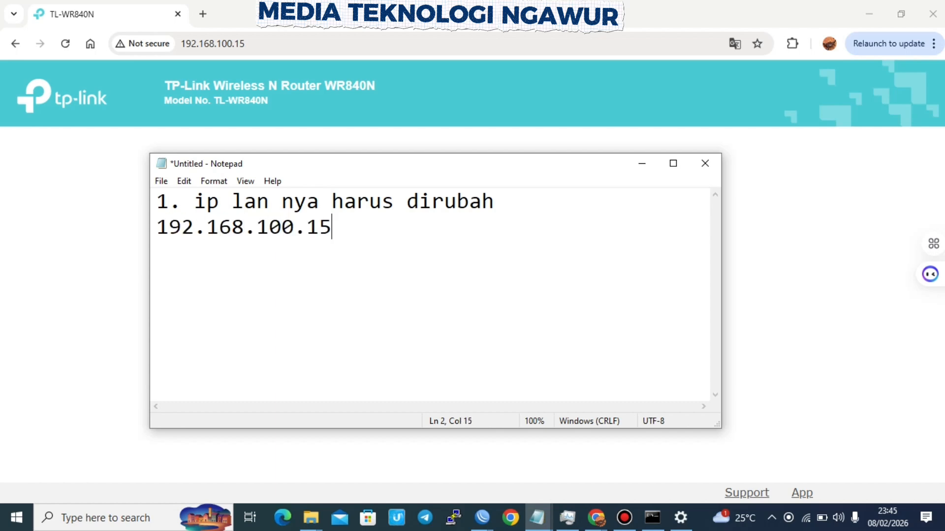
key("Return")
Step: Log back in to the router management page with the admin password
left_click(135, 166)
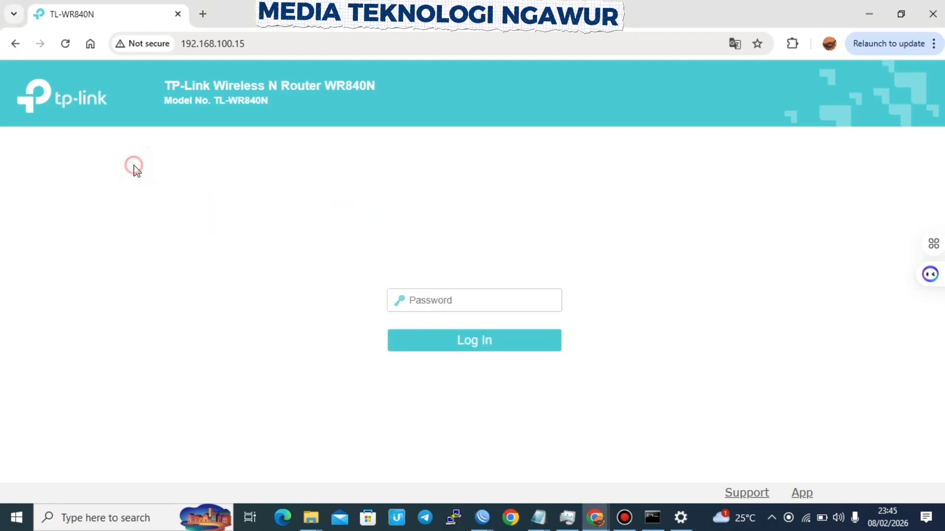
left_click(511, 308)
type("••••••")
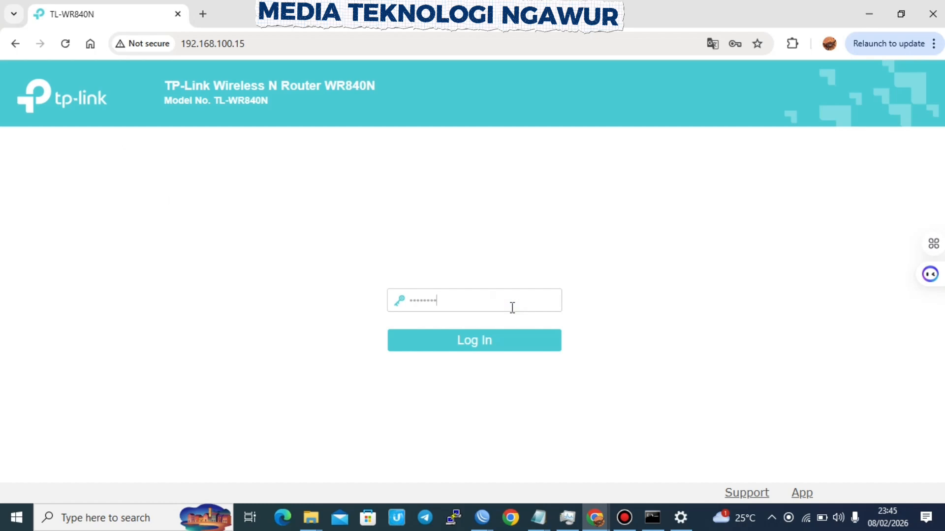
key("Return")
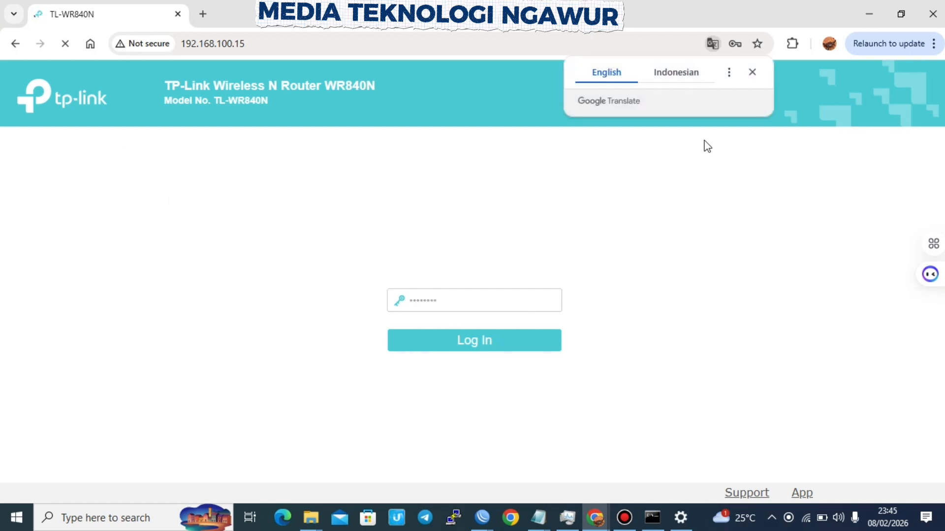
Step: Dismiss the translation offer and open Wireless > Extended Network settings for WIFI RUMAH BARU
left_click(752, 72)
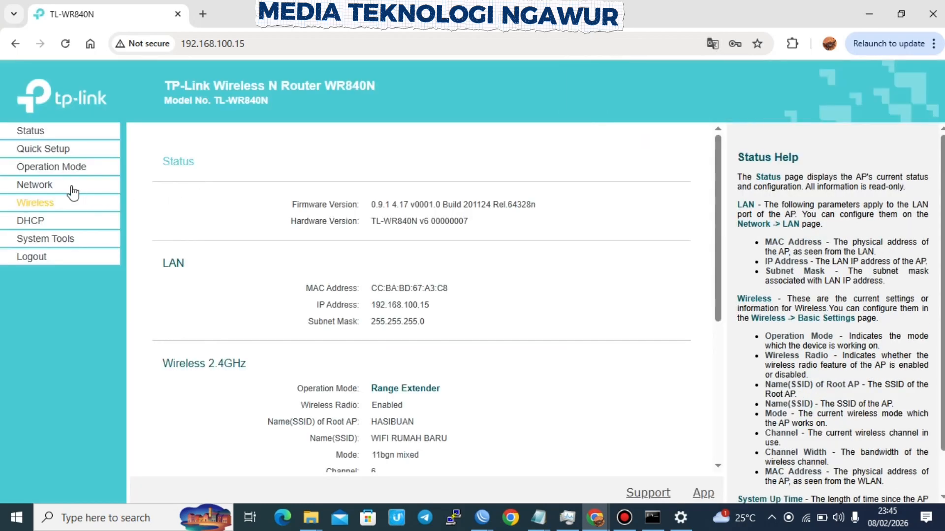
left_click(74, 204)
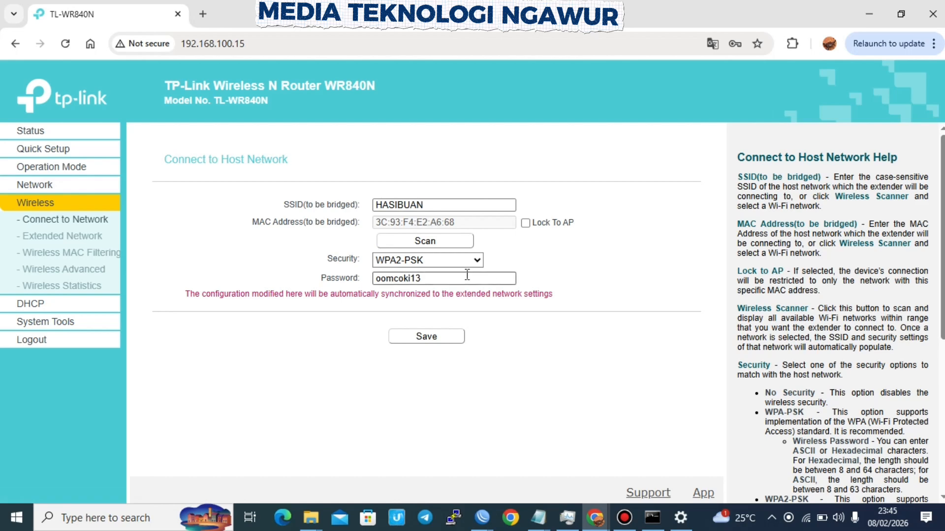
left_click(70, 238)
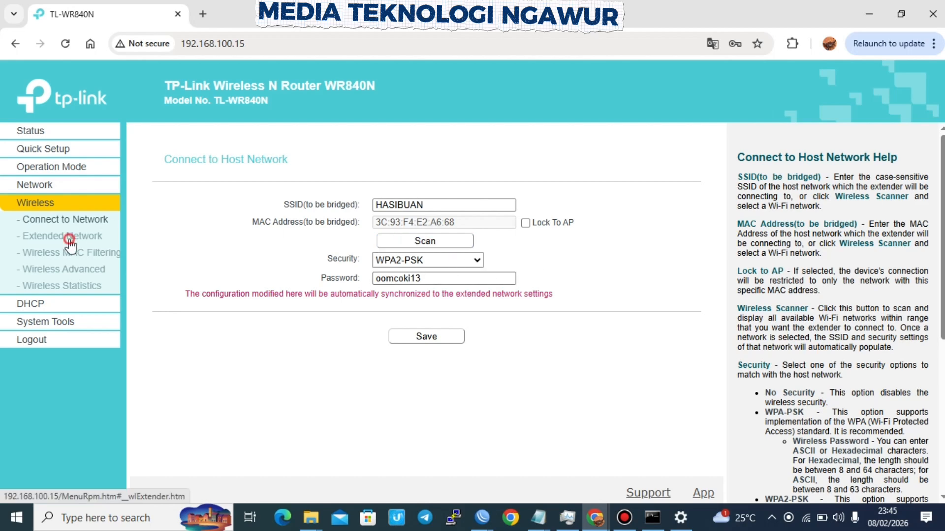
Step: Highlight the extended network password and SSID broadcast lines
left_click_drag(447, 254, 285, 270)
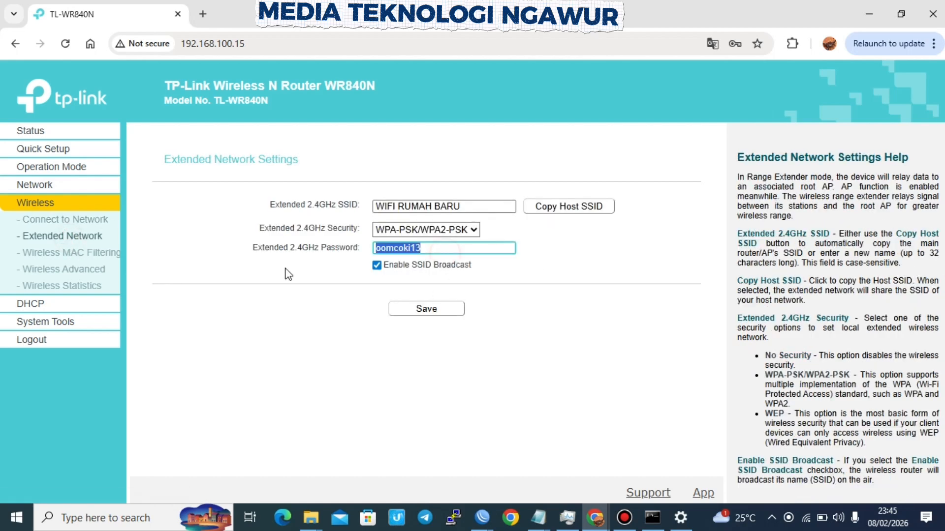
left_click(512, 272)
left_click(449, 245)
left_click_drag(447, 244, 360, 252)
left_click_drag(624, 266, 275, 246)
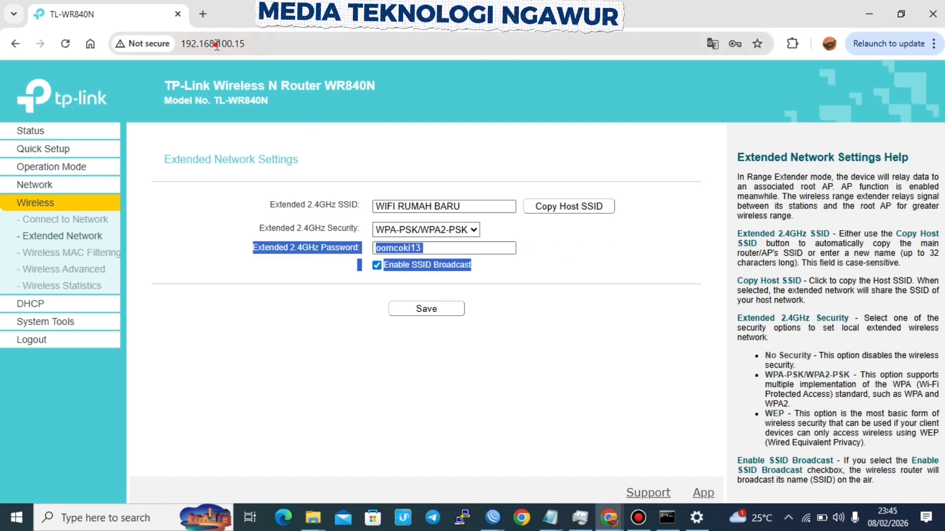
Step: Highlight 100.15 in the router's web address a few times
left_click_drag(216, 43, 300, 49)
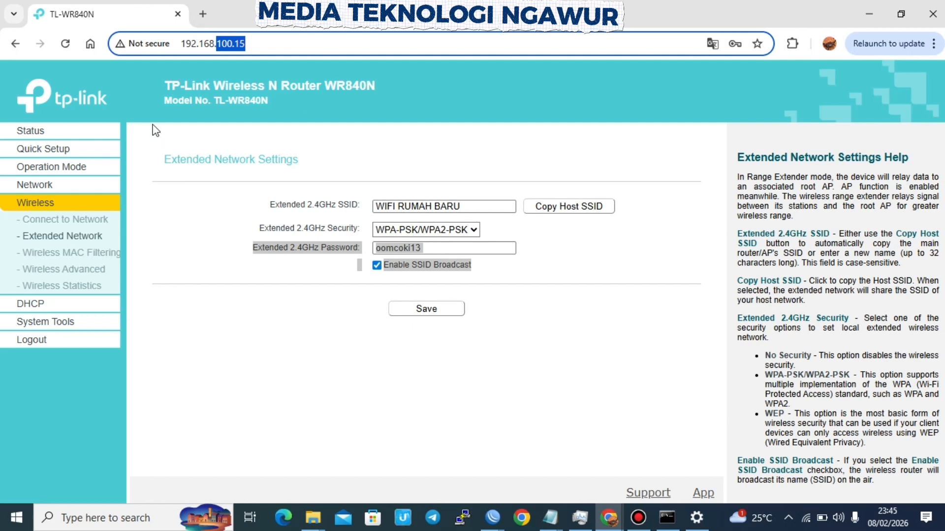
left_click(169, 141)
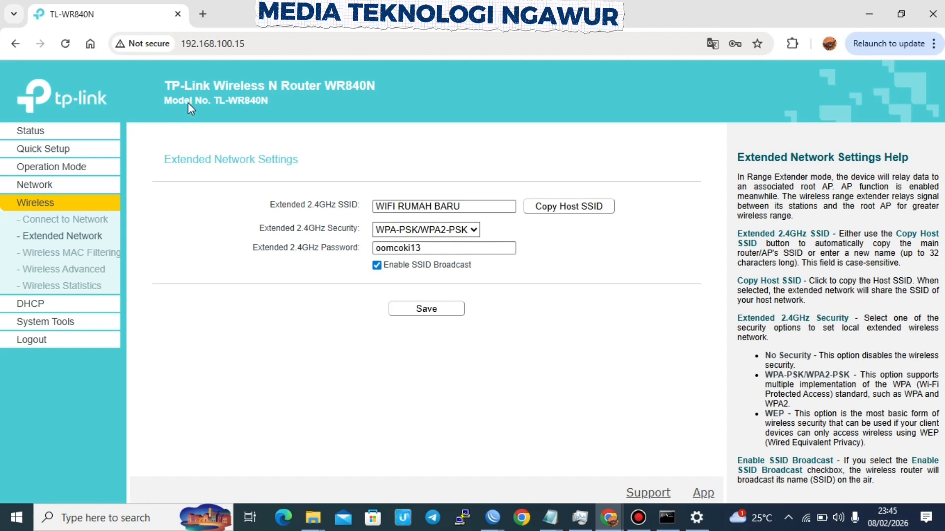
left_click_drag(216, 43, 268, 43)
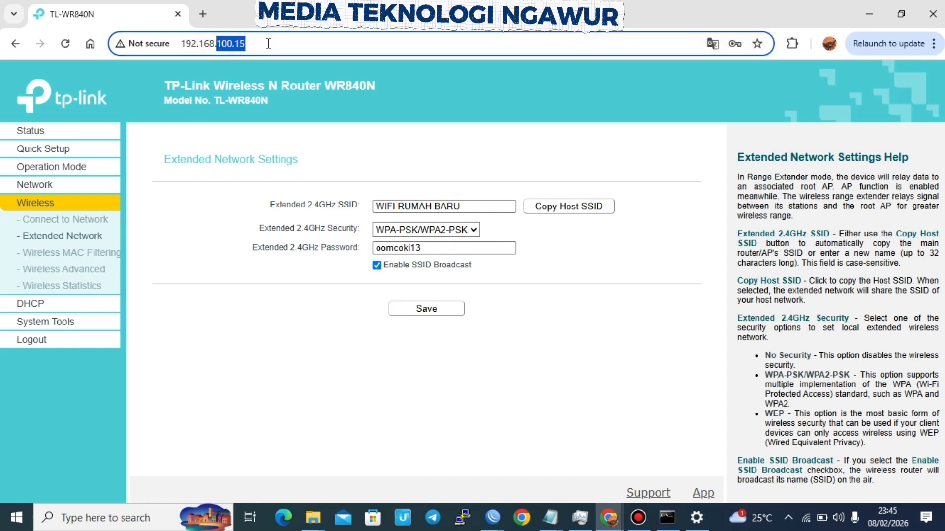
left_click(371, 135)
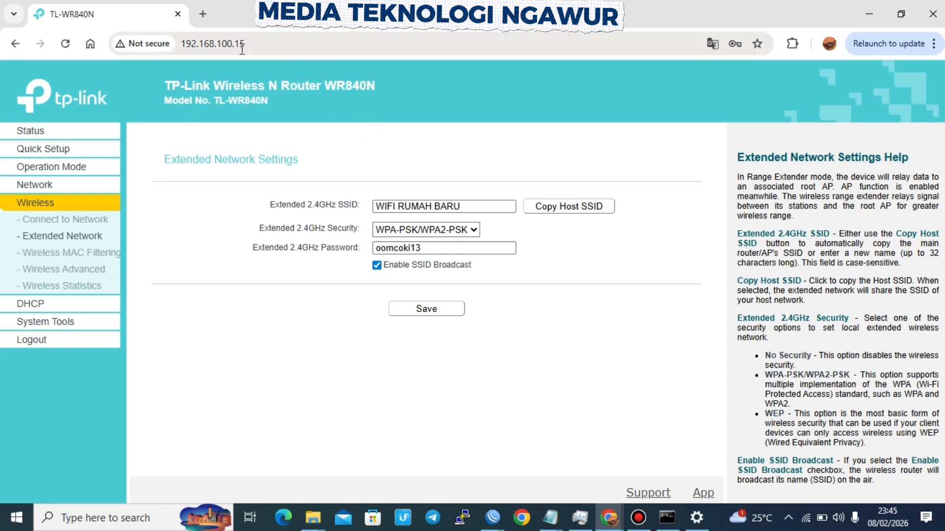
left_click_drag(219, 44, 273, 45)
left_click(251, 133)
Step: Check the Notepad notes, then open Network > LAN and highlight its settings
key("alt+Tab")
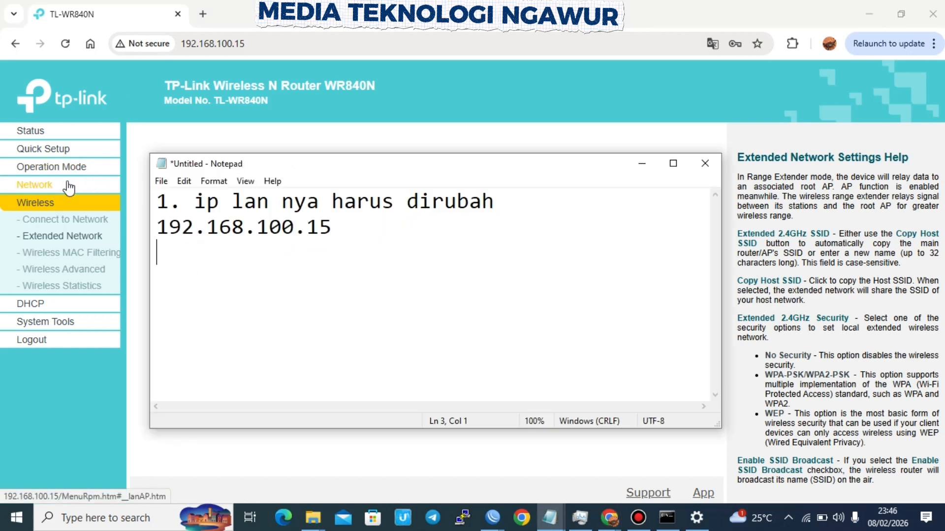
left_click(91, 184)
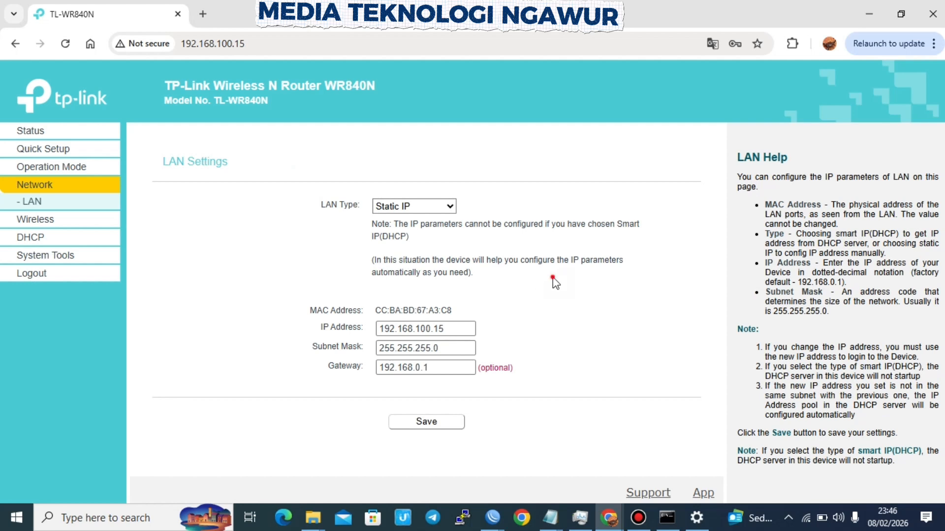
left_click_drag(553, 279, 554, 146)
left_click(539, 170)
Step: Run Quick Setup through to the AP List and refresh the nearby network scan
left_click(42, 157)
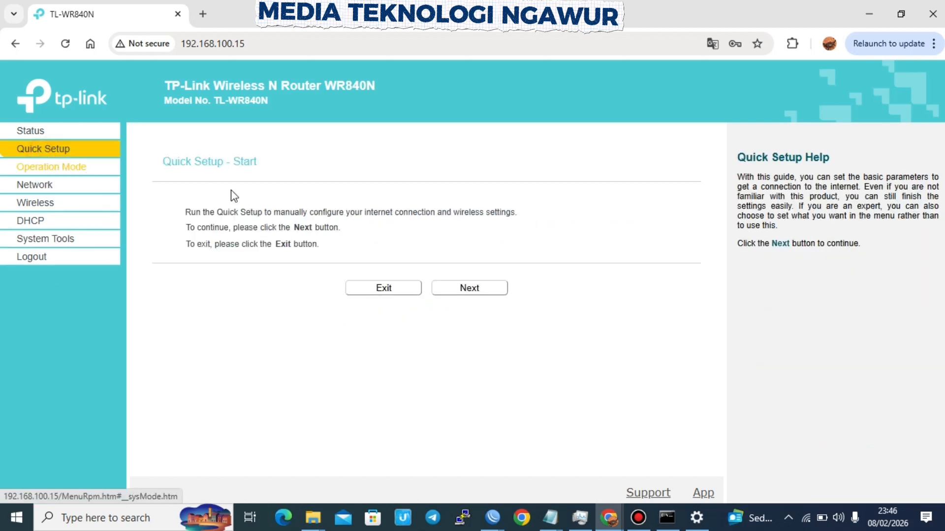
left_click(460, 290)
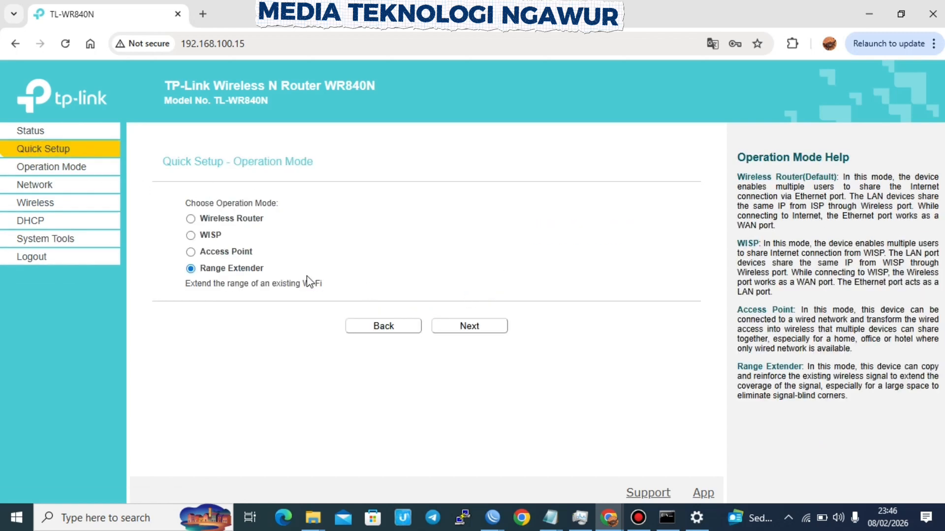
left_click(469, 326)
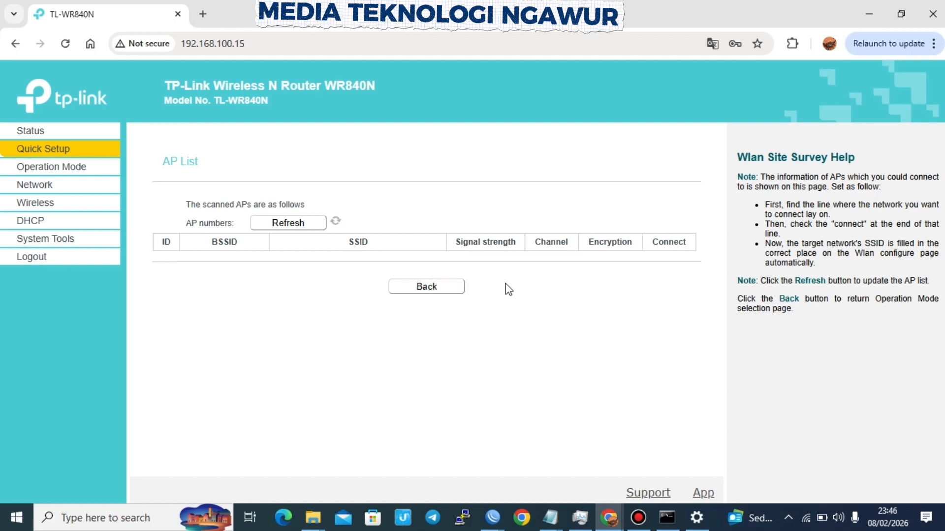
left_click(289, 224)
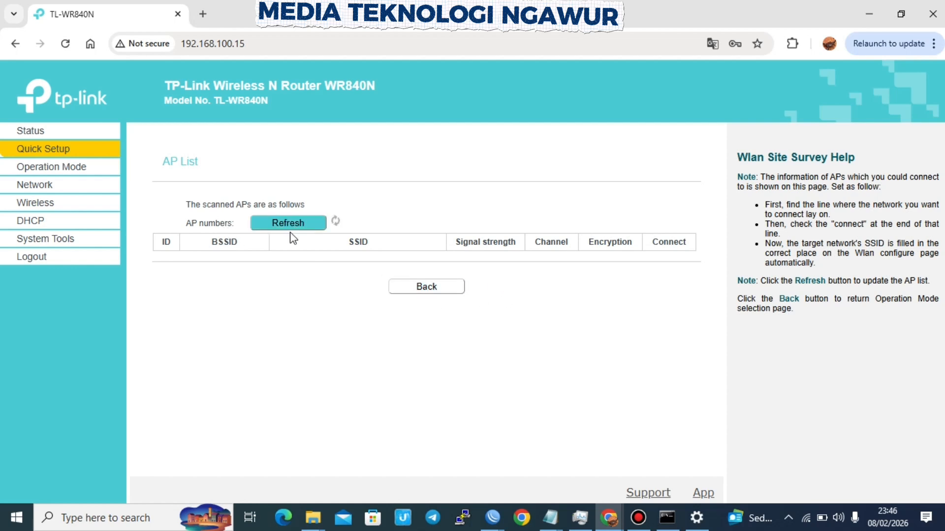
Step: Return to LAN settings and highlight 168.100.15 in the LAN IP address
left_click(39, 186)
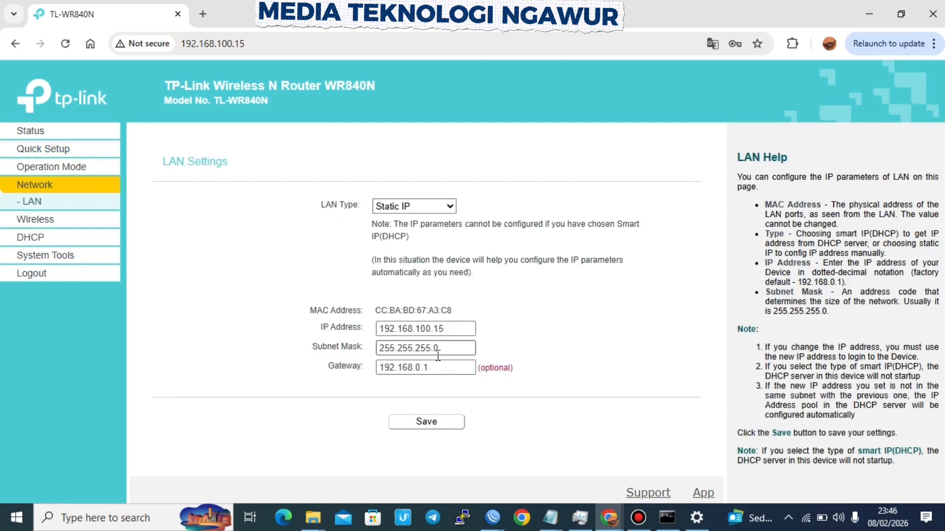
left_click(441, 329)
left_click_drag(452, 328, 394, 329)
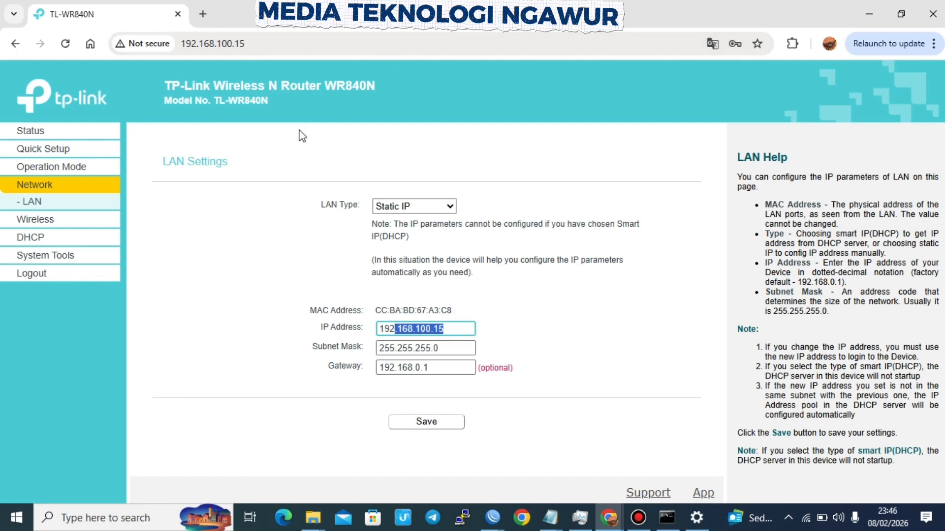
left_click(288, 159)
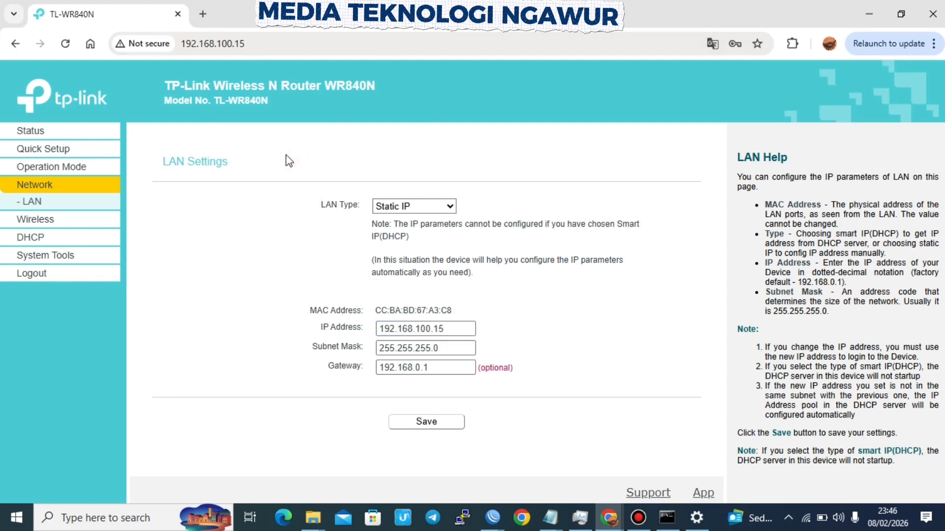
Step: Highlight the 192.168.100 subnet part of the router's web address, leaving it unchanged
left_click(312, 37)
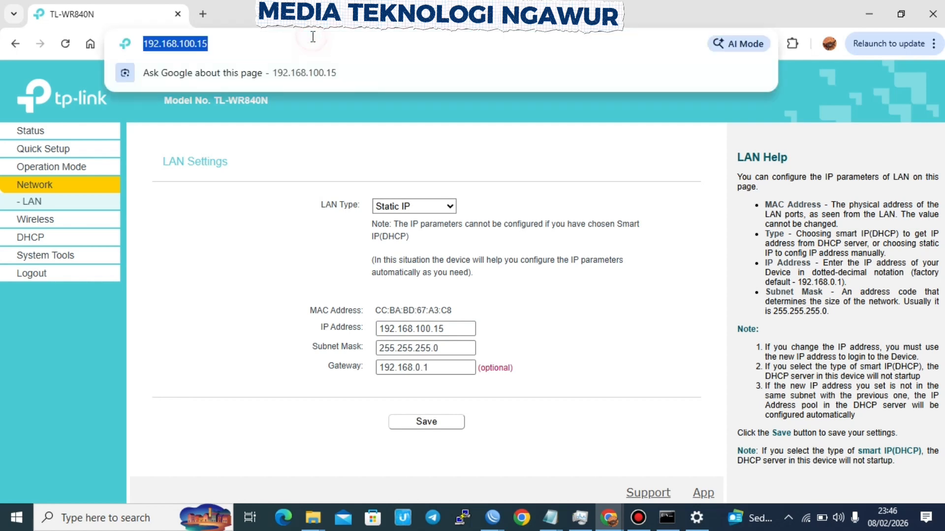
left_click(197, 42)
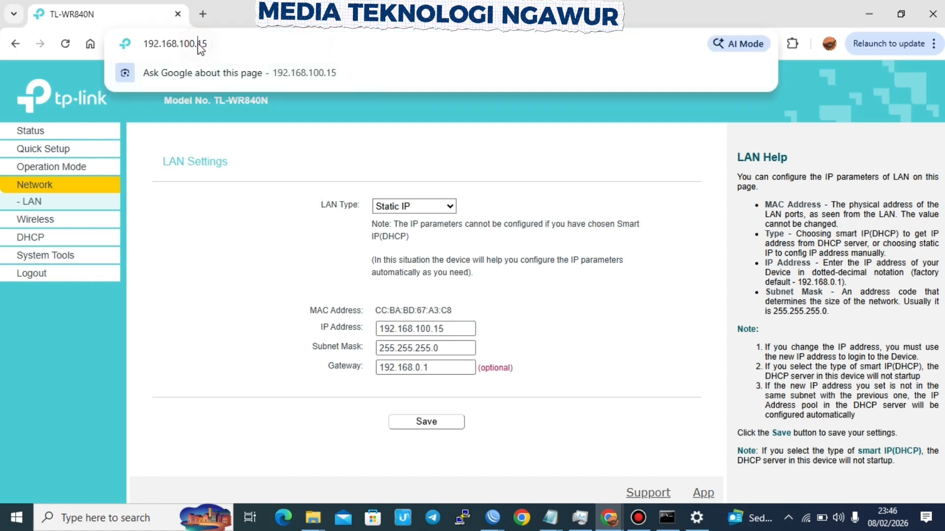
left_click(192, 40)
left_click_drag(197, 43, 125, 70)
left_click(194, 42)
left_click_drag(180, 42, 197, 49)
left_click(227, 45)
left_click(235, 163)
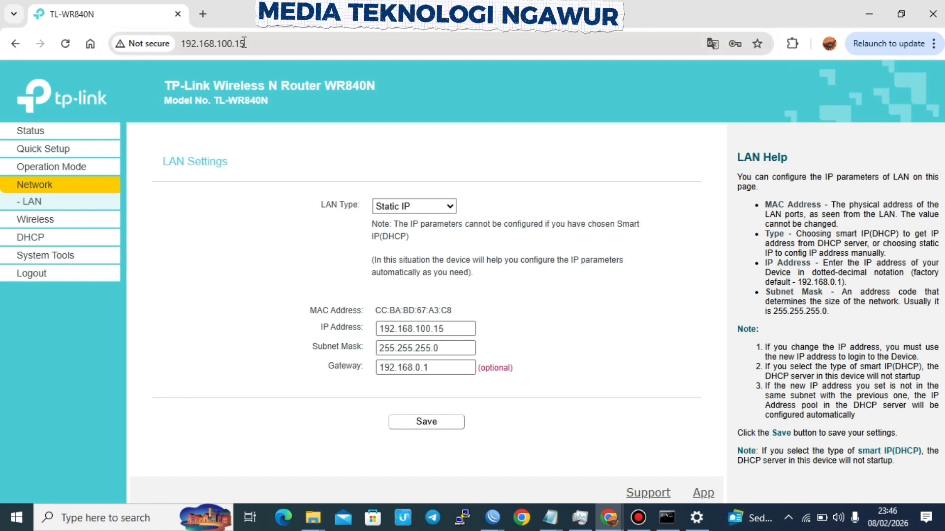
Step: Review the Wireless host network and Extended Network settings pages
left_click(241, 171)
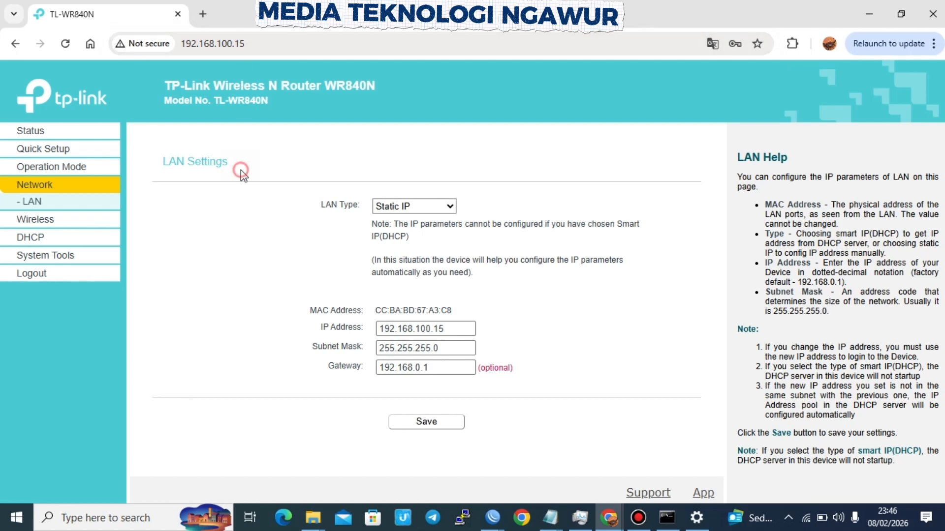
left_click(36, 218)
left_click(254, 244)
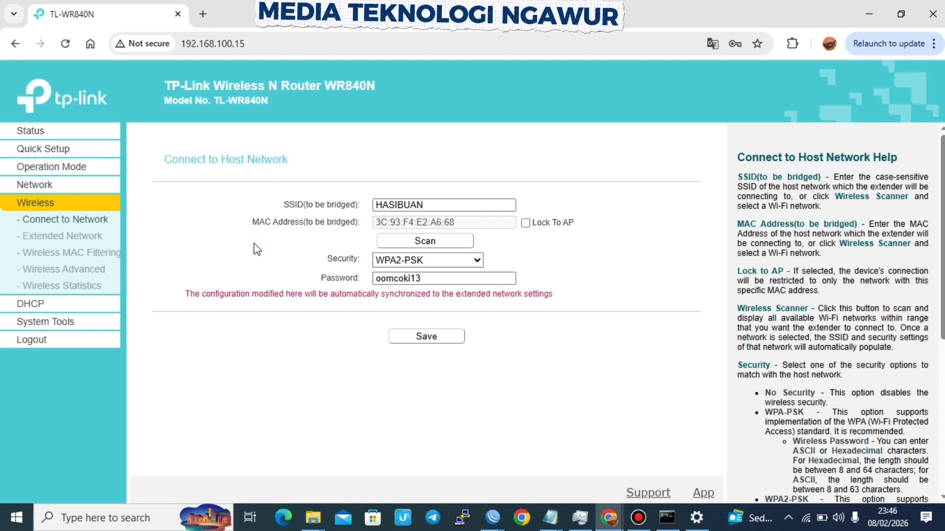
left_click(646, 288)
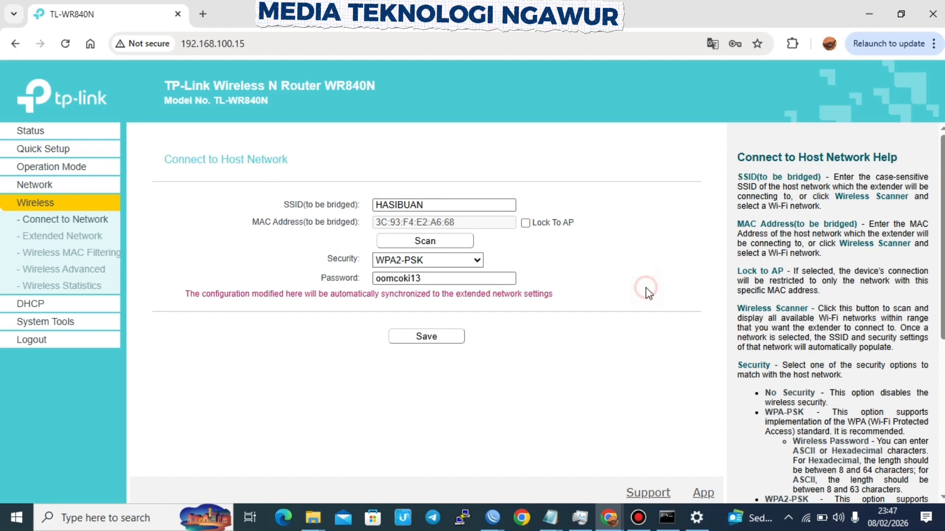
left_click(93, 231)
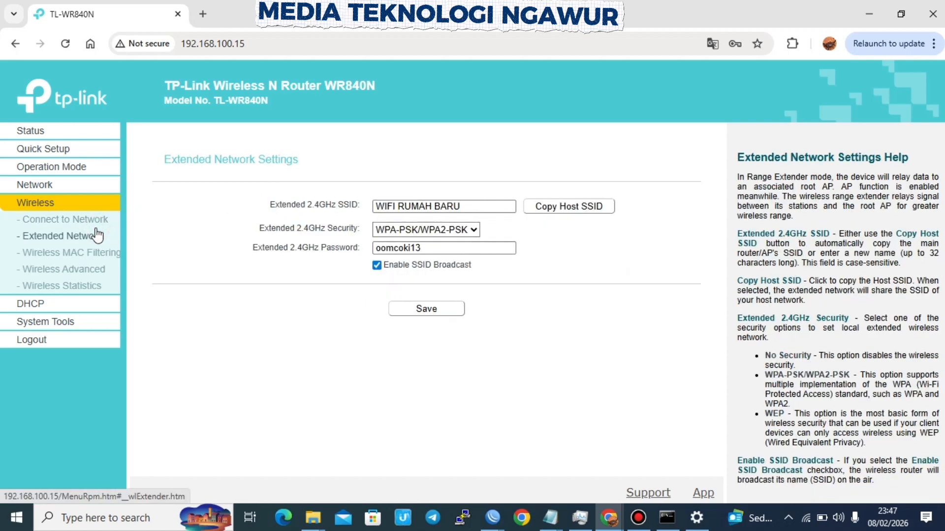
left_click(170, 274)
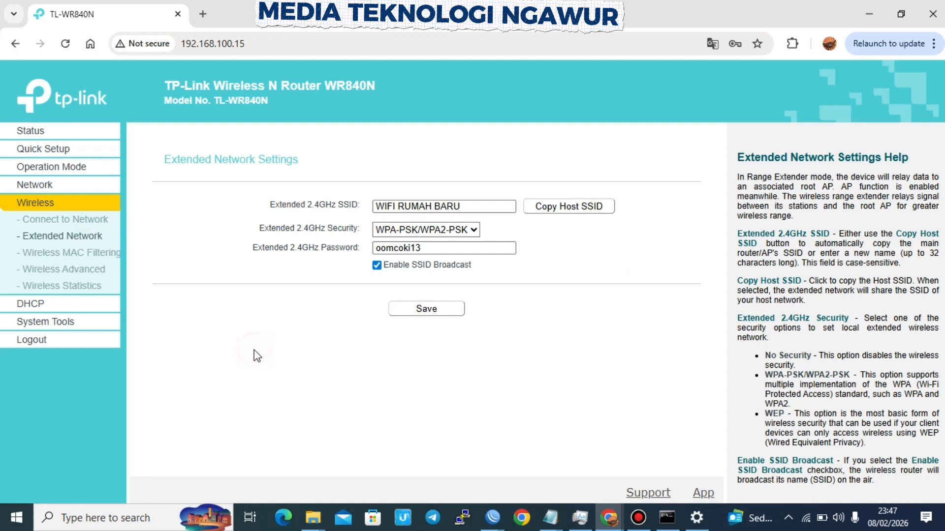
Step: Check the DHCP, diagnostics and LAN pages, ending on Operation Mode showing Range Extender
left_click(58, 310)
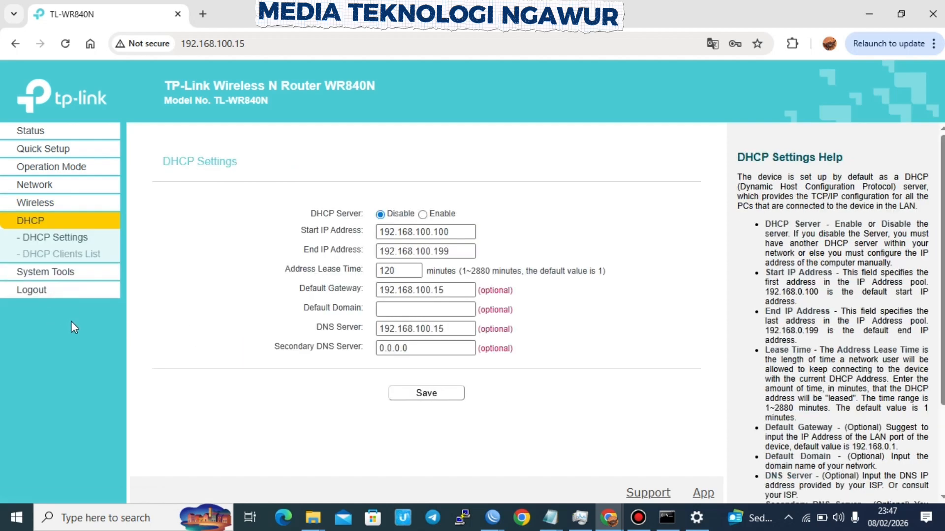
left_click(71, 273)
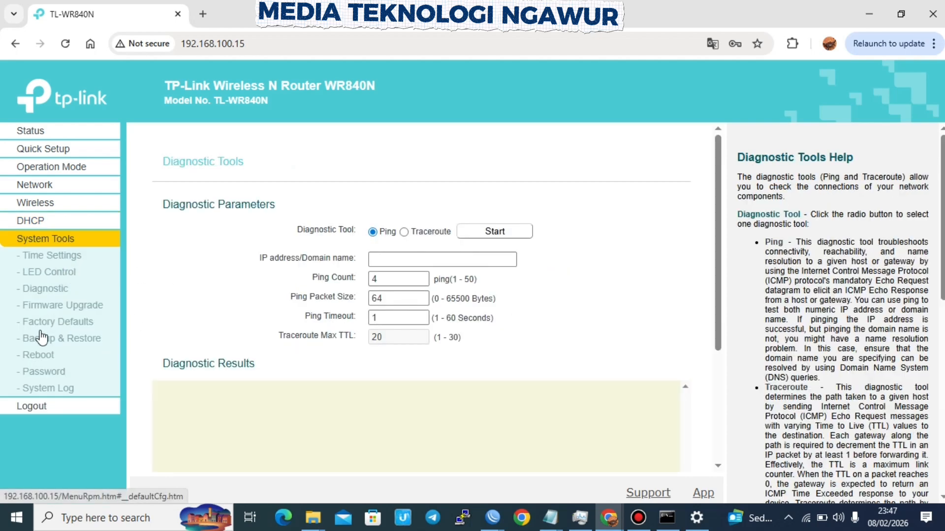
left_click(43, 189)
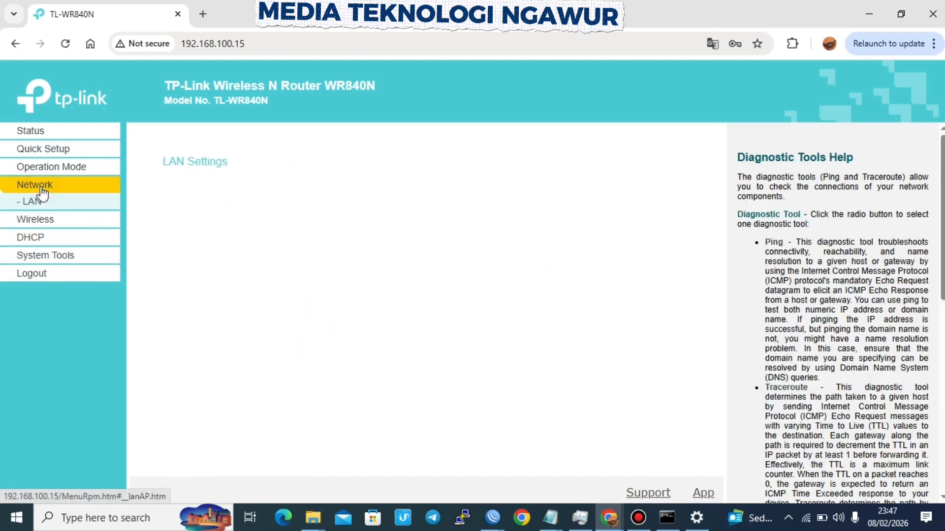
left_click(74, 170)
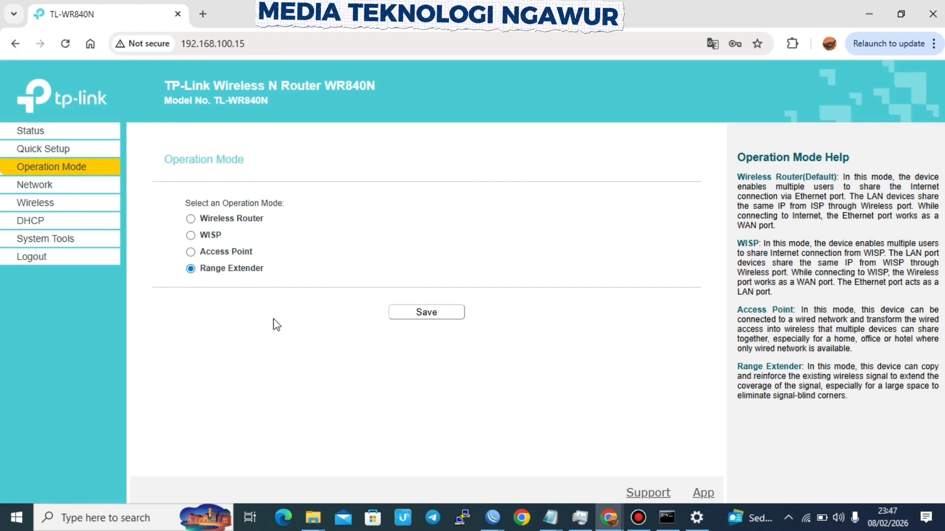